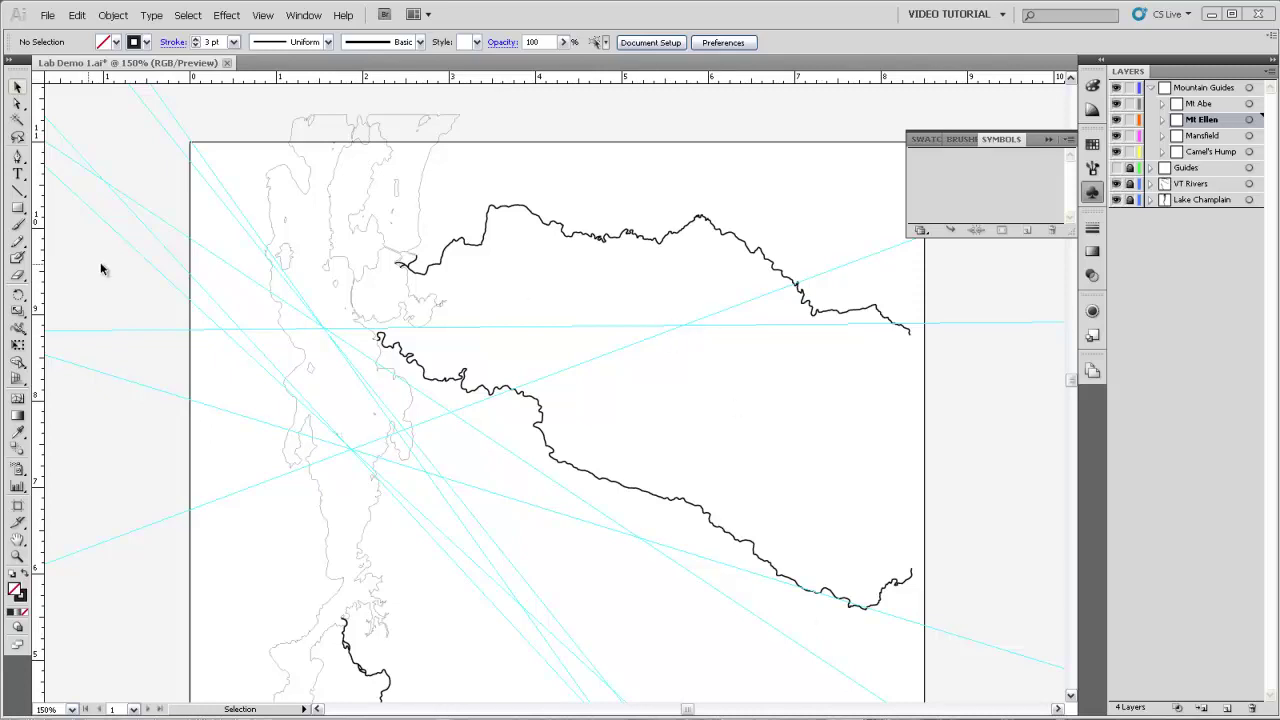
Step: Reveal the hidden shape tools under the Rectangle tool in the toolbar
drag(17, 208, 79, 258)
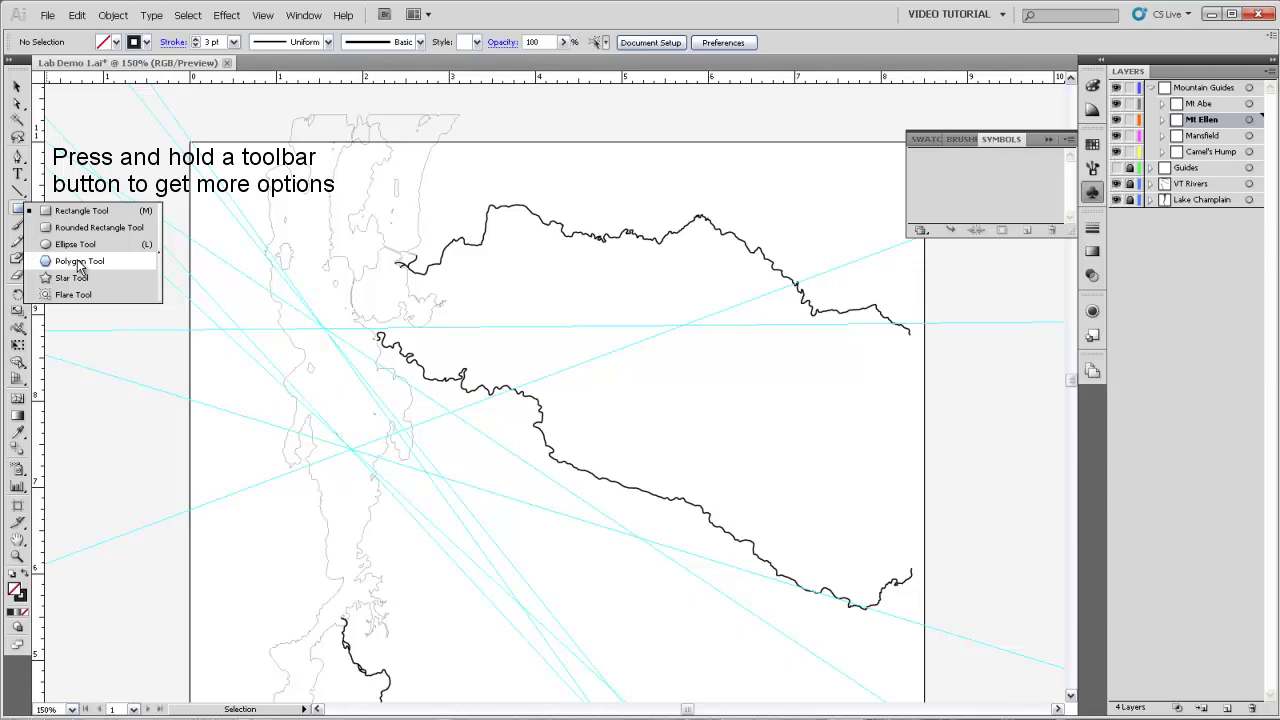
Step: Draw a three-sided polygon just above the crossing guides on the Mt Ellen layer
drag(79, 266, 78, 262)
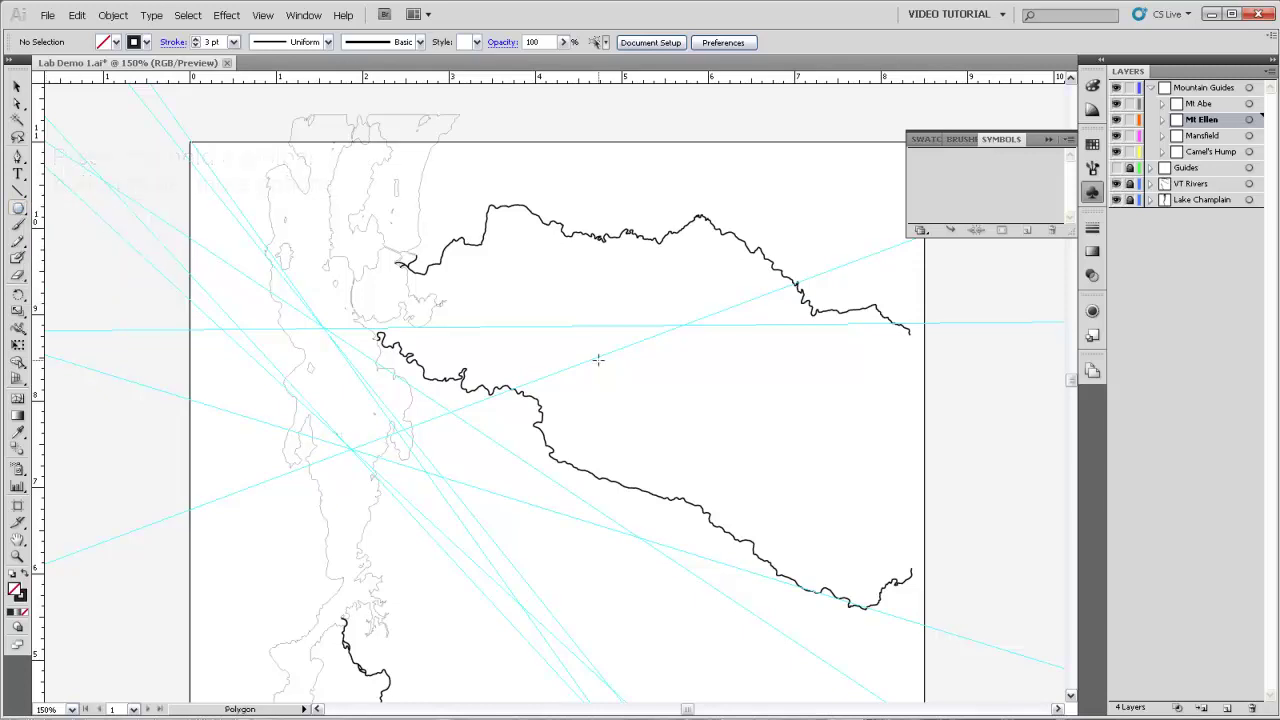
drag(600, 280, 713, 398)
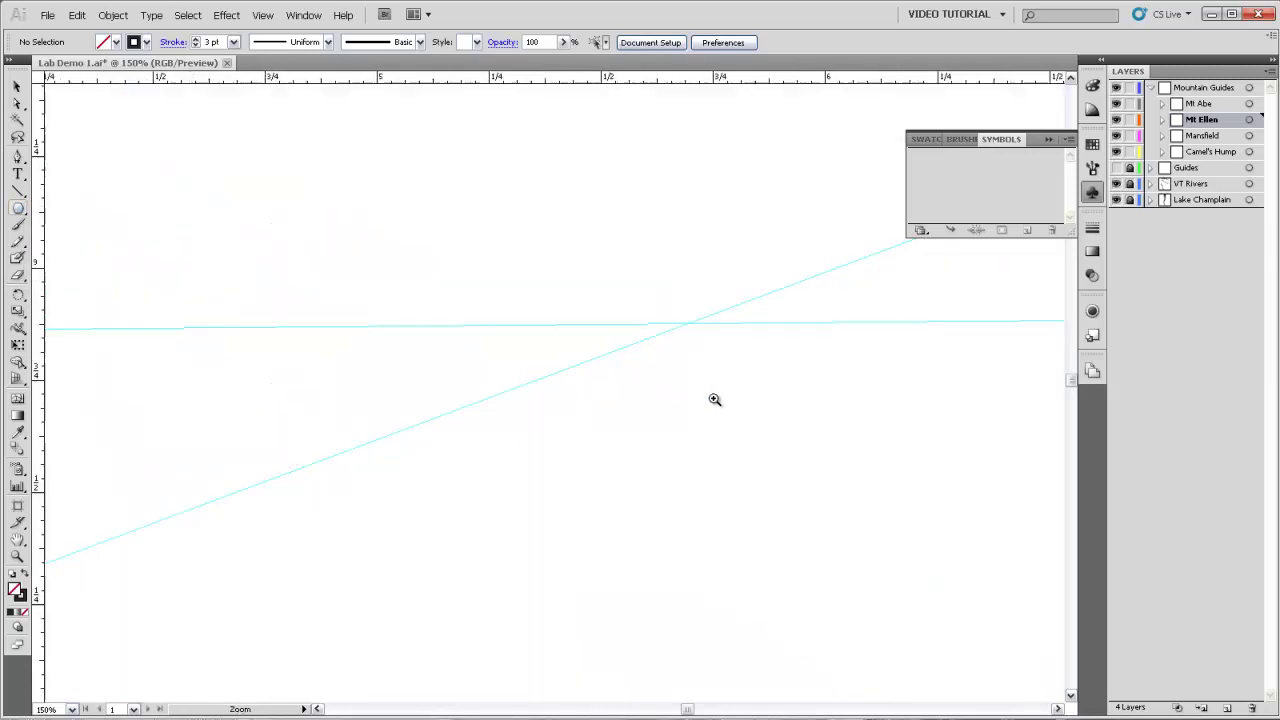
drag(637, 320, 666, 431)
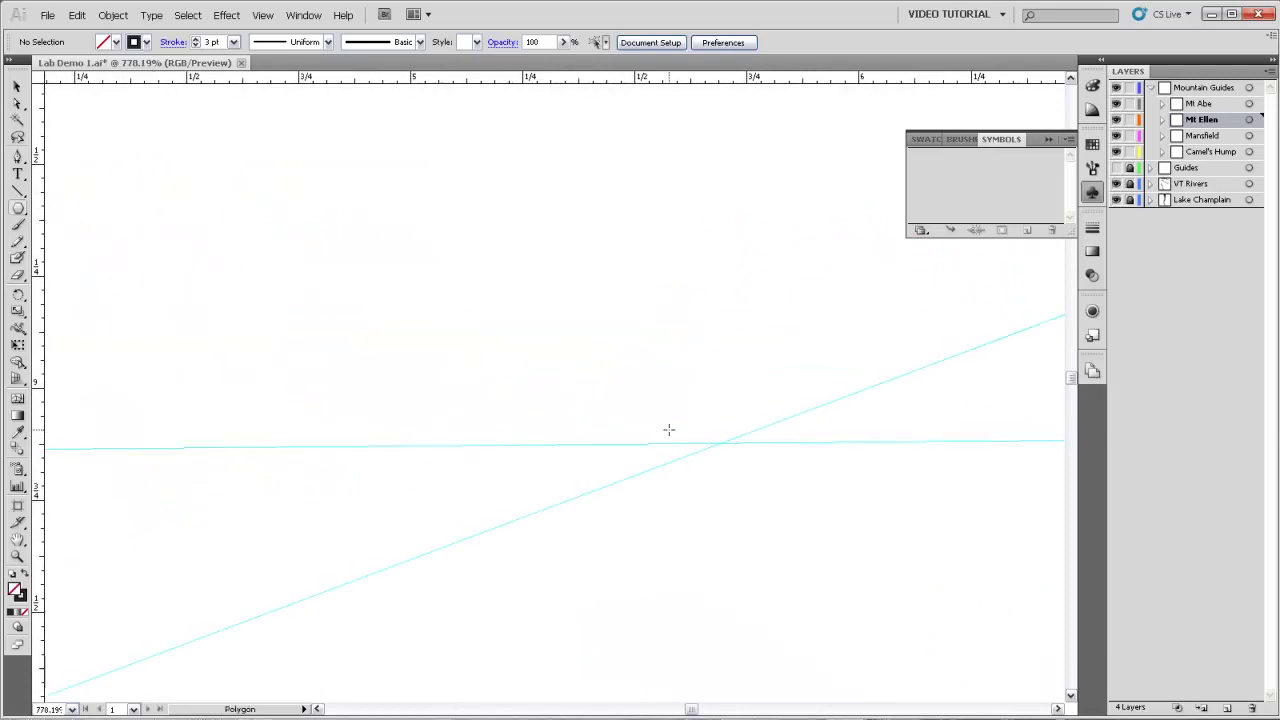
drag(540, 268, 628, 302)
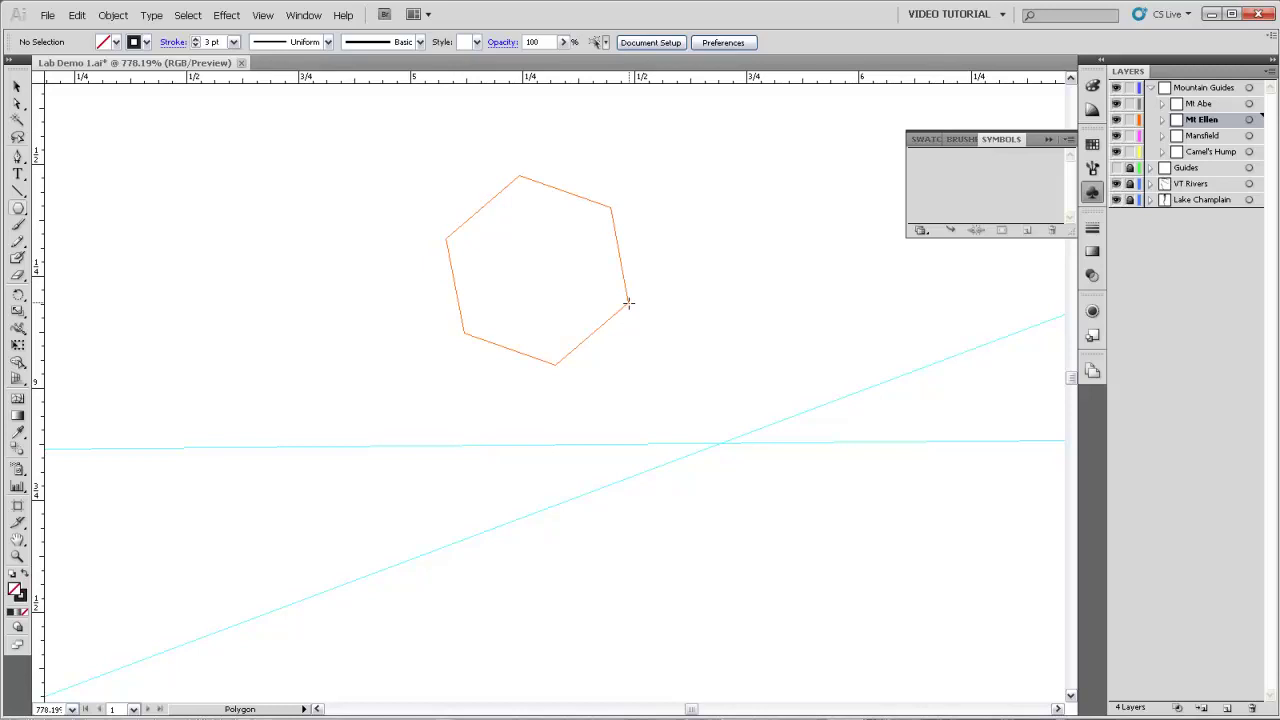
mouse_move(628, 302)
mouse_down()
mouse_move(571, 251)
mouse_move(588, 356)
mouse_move(634, 263)
mouse_move(643, 328)
mouse_move(613, 297)
mouse_move(625, 323)
mouse_move(580, 293)
mouse_up()
key(Down)
key(Down)
key(Down)
key(Up)
key(Up)
key(Up)
key(Up)
key(Up)
key(Up)
key(Up)
key(Up)
key(Up)
key(Up)
key(Up)
key(Down)
key(Down)
key(Down)
key(Down)
key(Down)
key(Down)
key(Down)
key(Down)
key(Down)
key(Down)
key(Down)
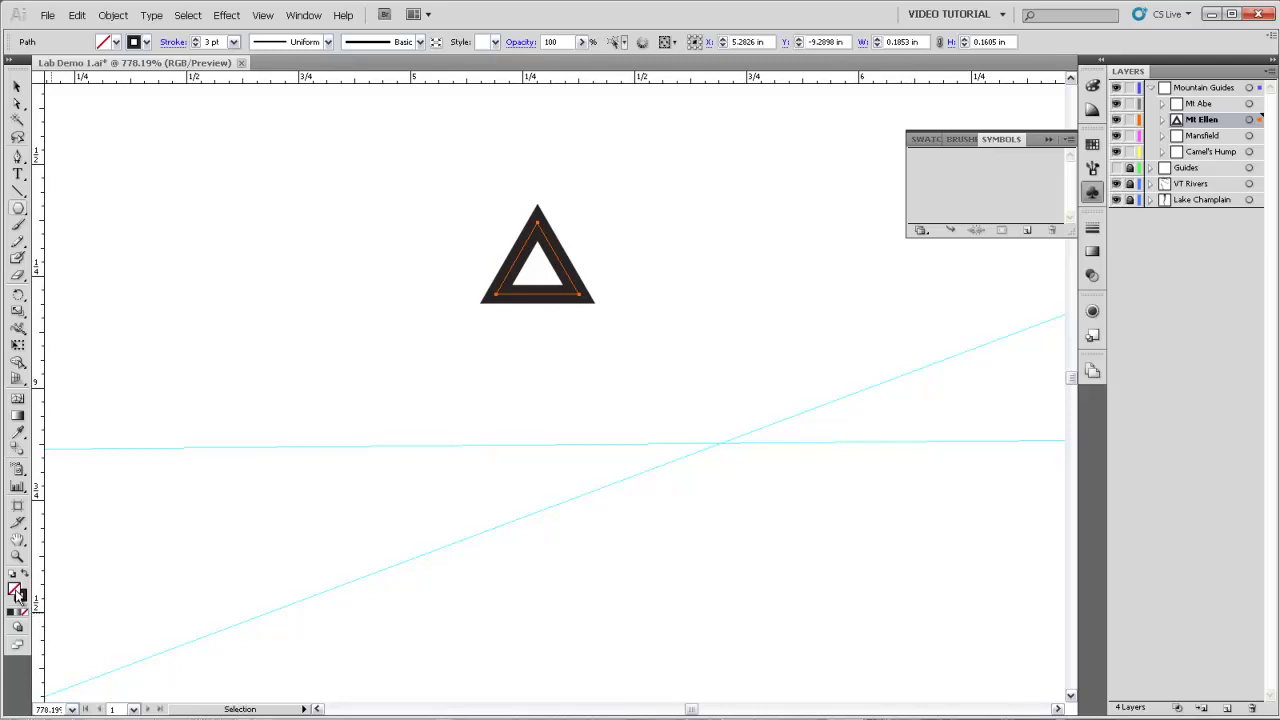
Step: Zoom back out and move the triangle onto the horizontal guide
key(ctrl+minus)
key(ctrl+minus)
key(ctrl+minus)
key(ctrl+minus)
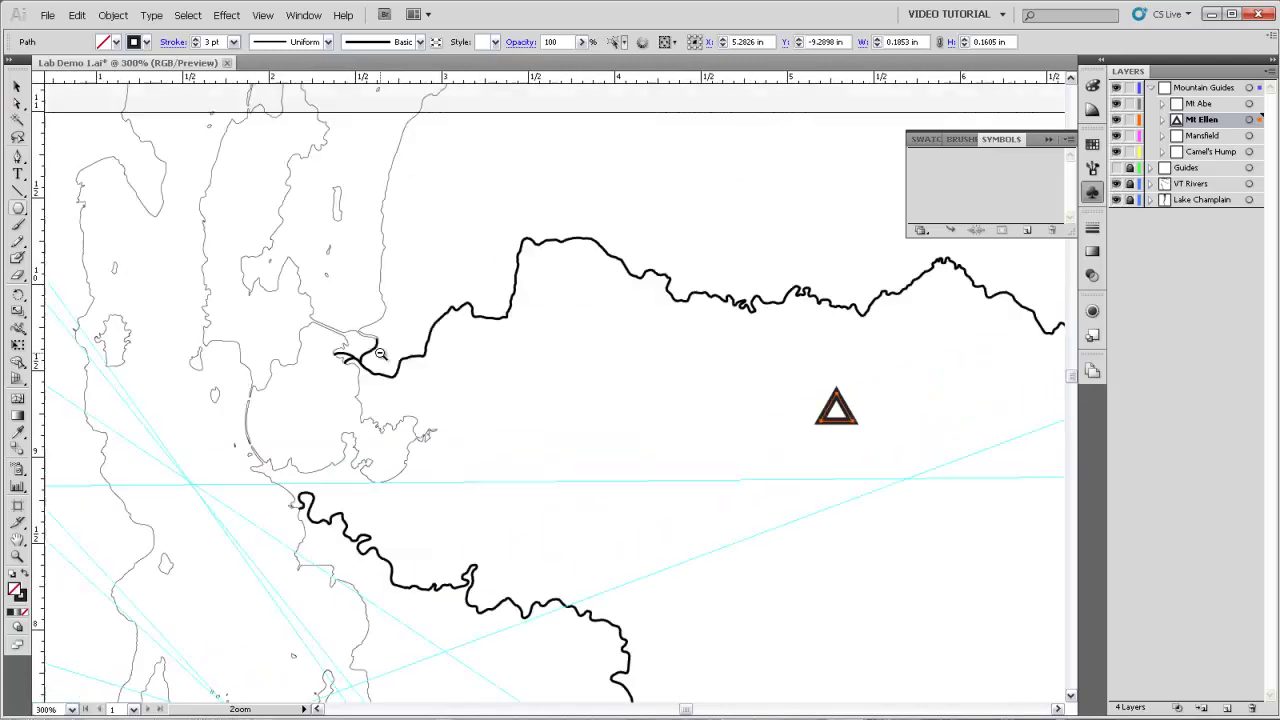
drag(637, 471, 520, 358)
key(v)
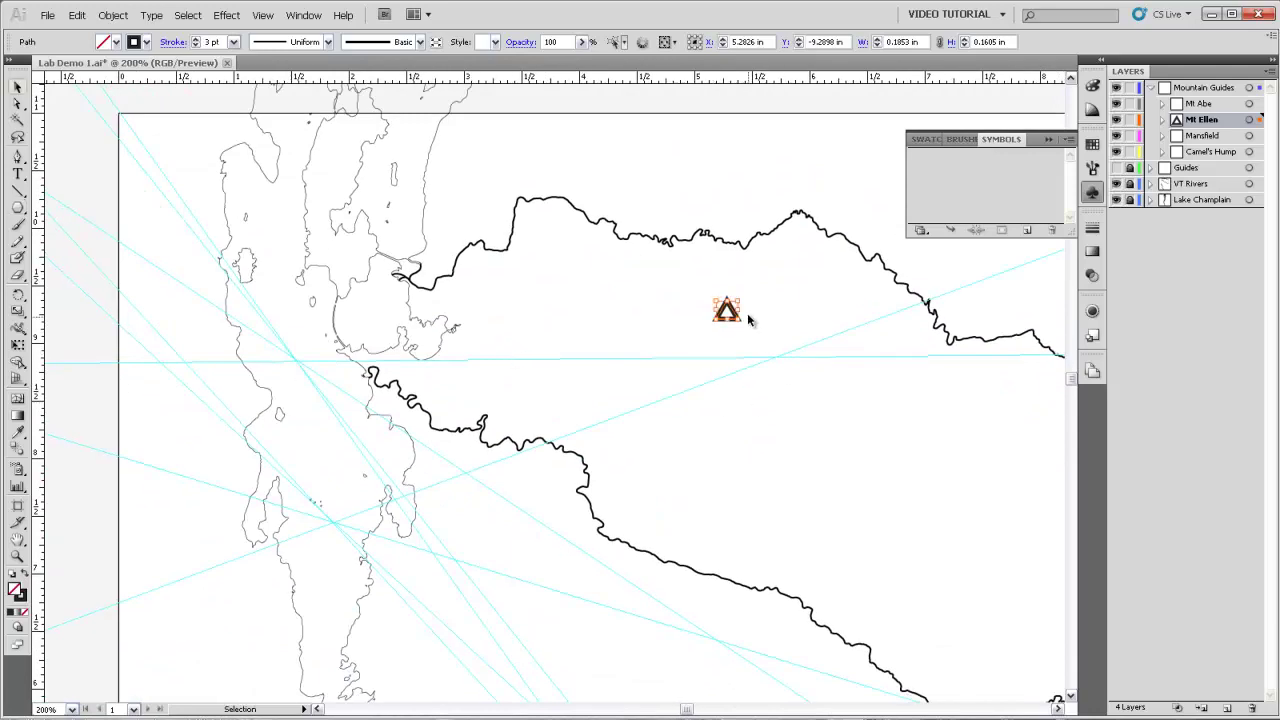
click(746, 316)
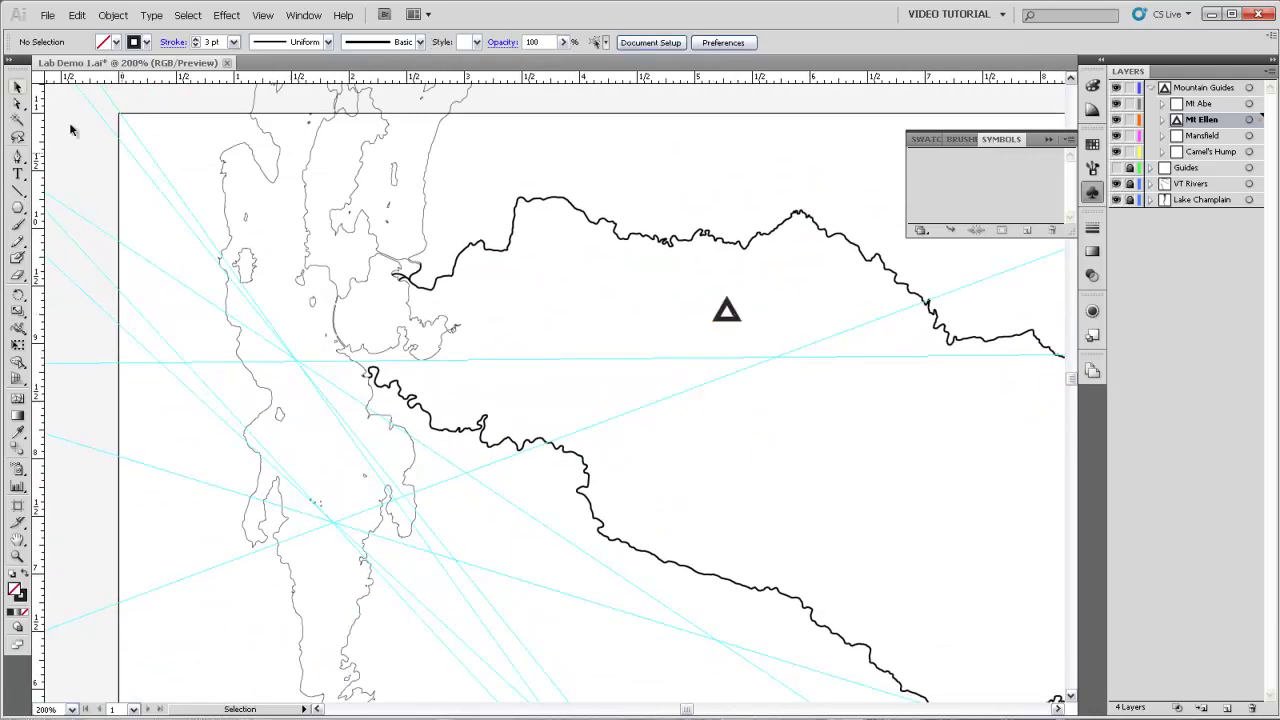
click(729, 312)
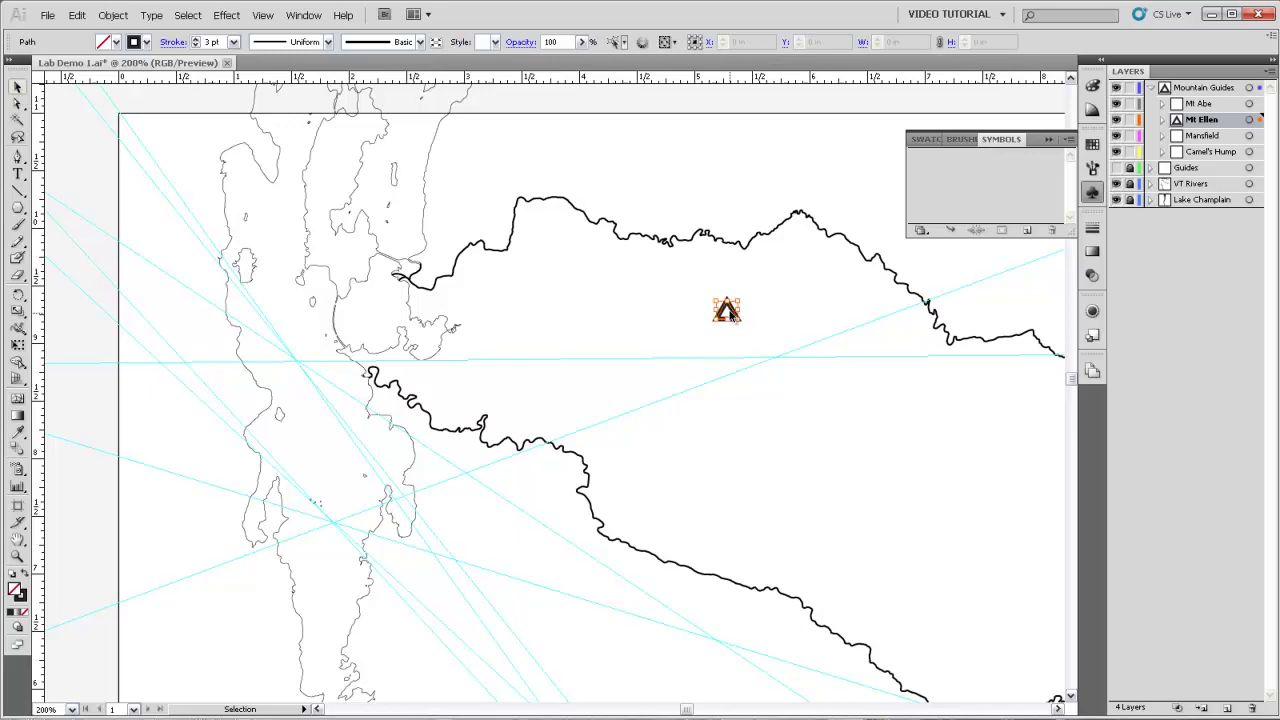
drag(729, 312, 752, 345)
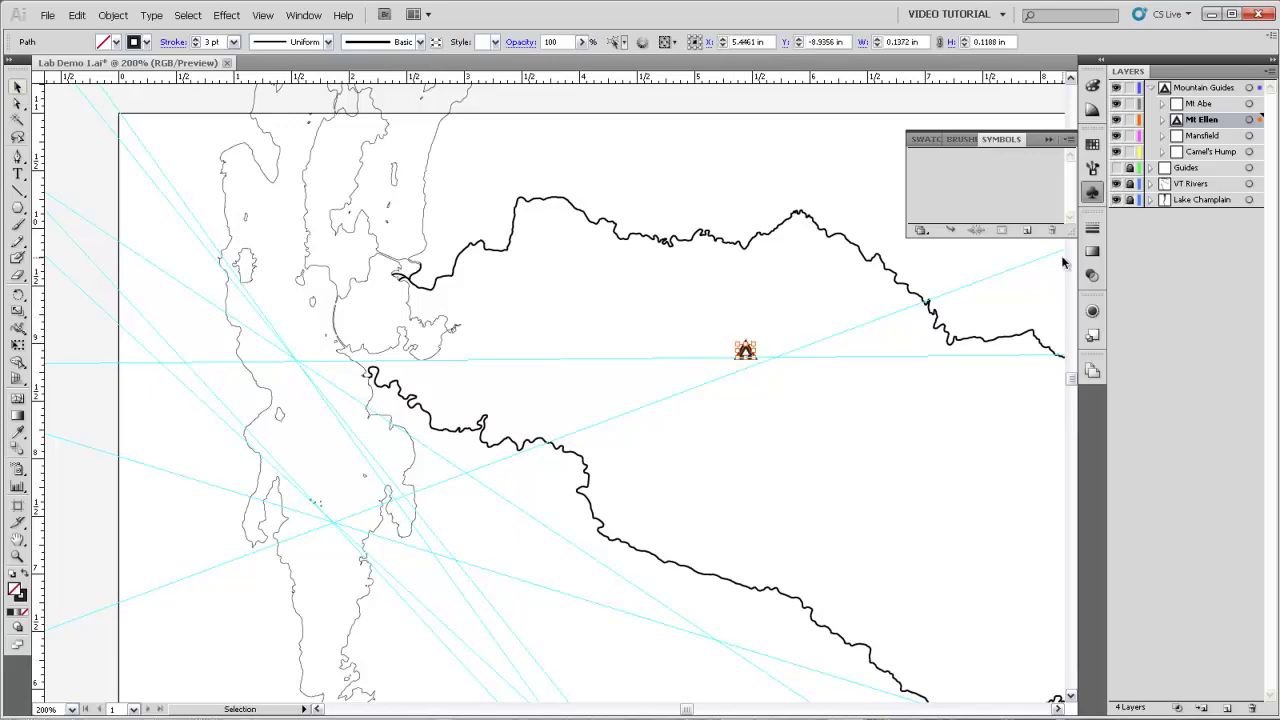
Step: Set the triangle's stroke weight to 1 pt and place it on the guide intersection
click(1092, 228)
click(1015, 241)
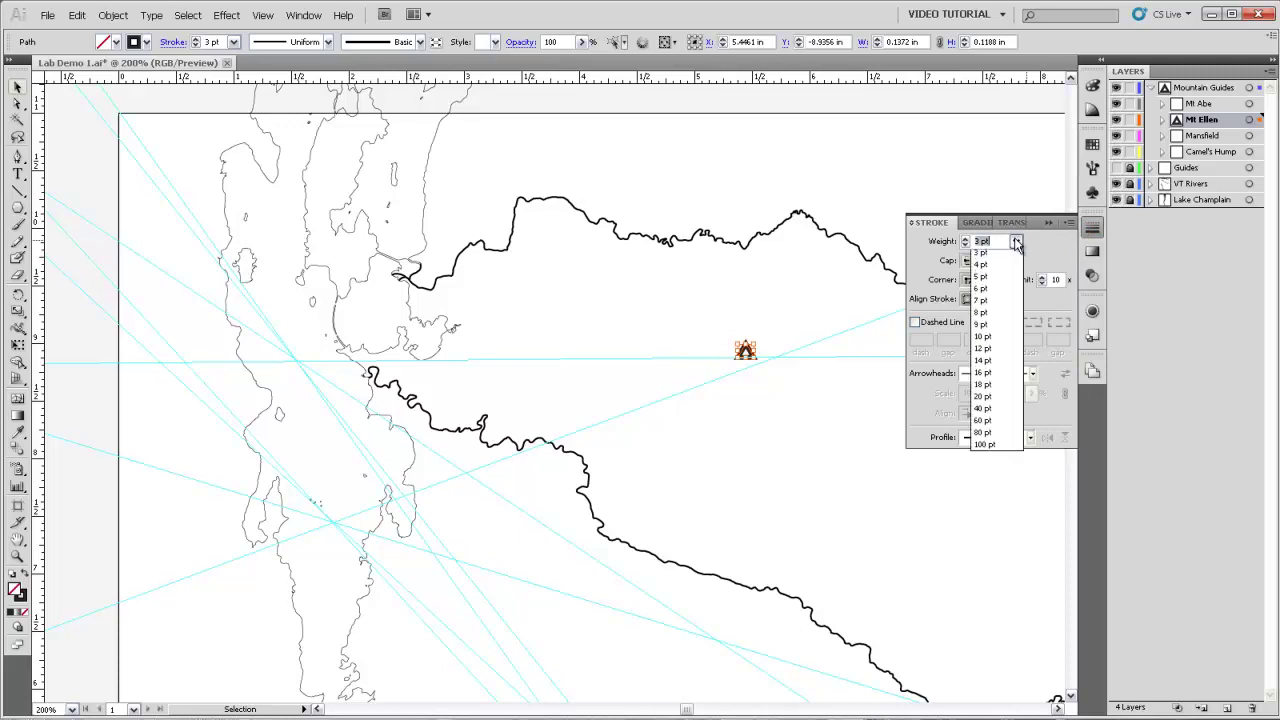
click(993, 293)
click(808, 325)
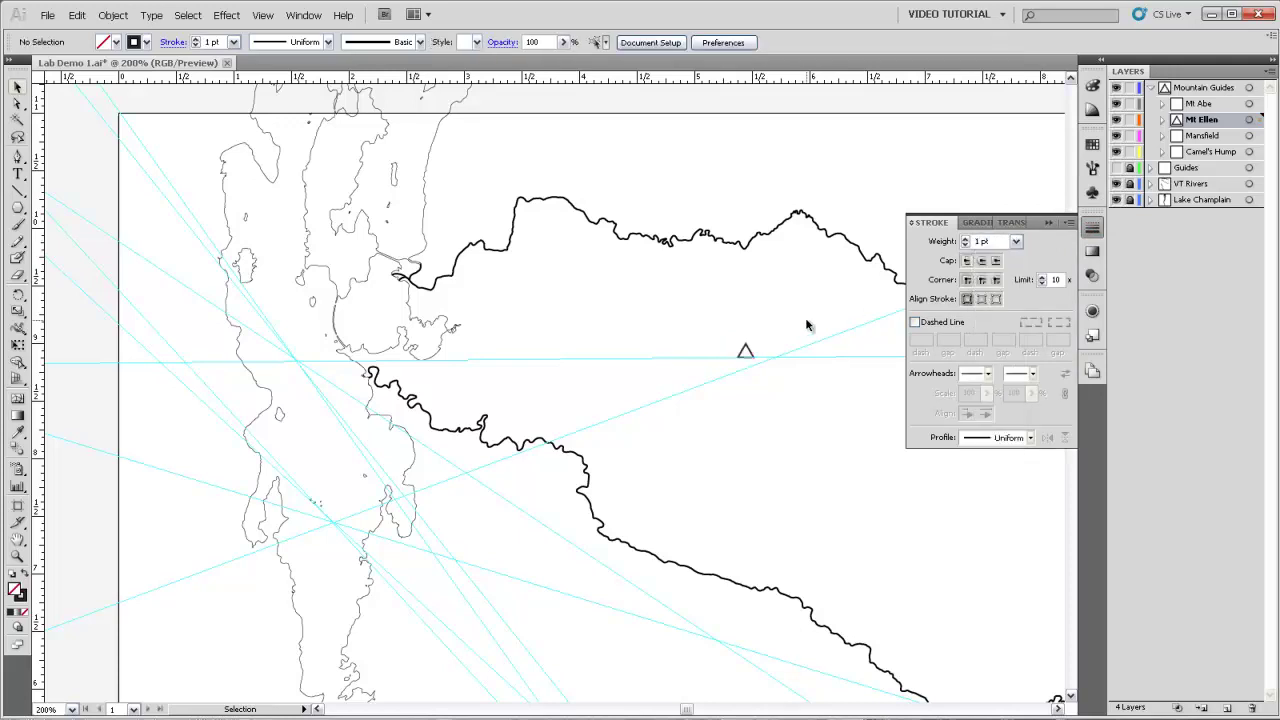
click(1050, 225)
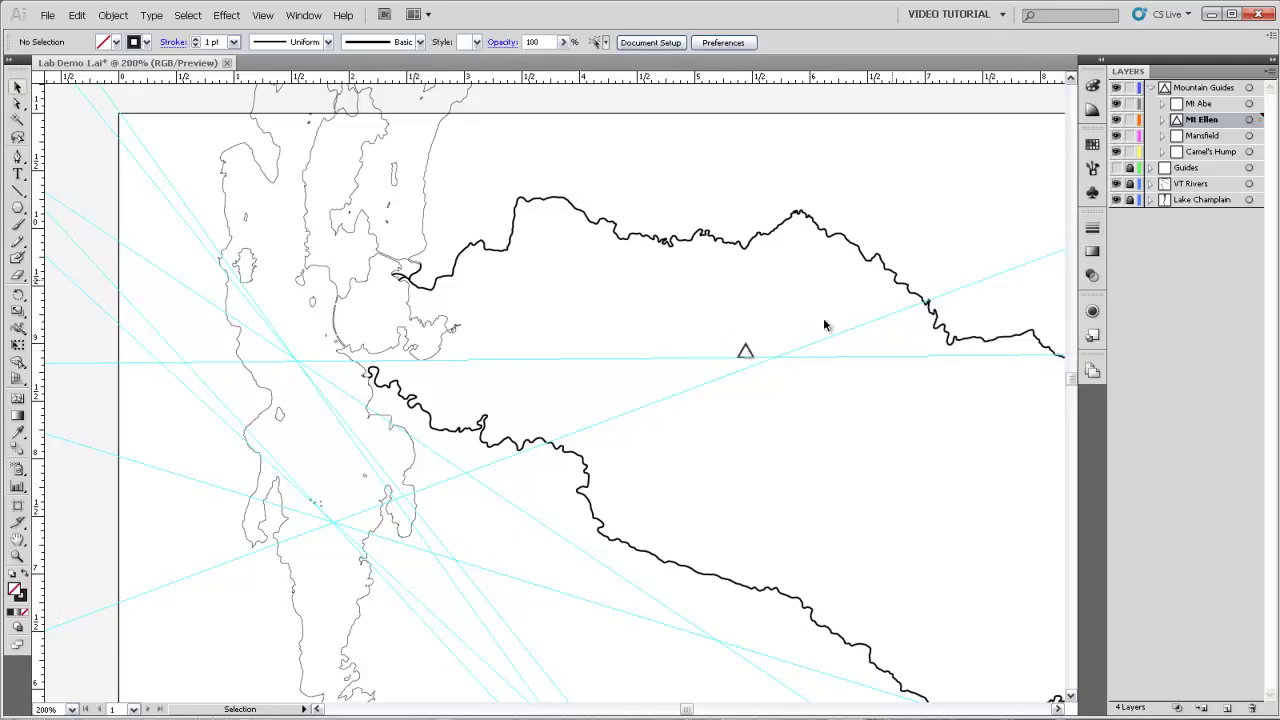
drag(748, 352, 776, 356)
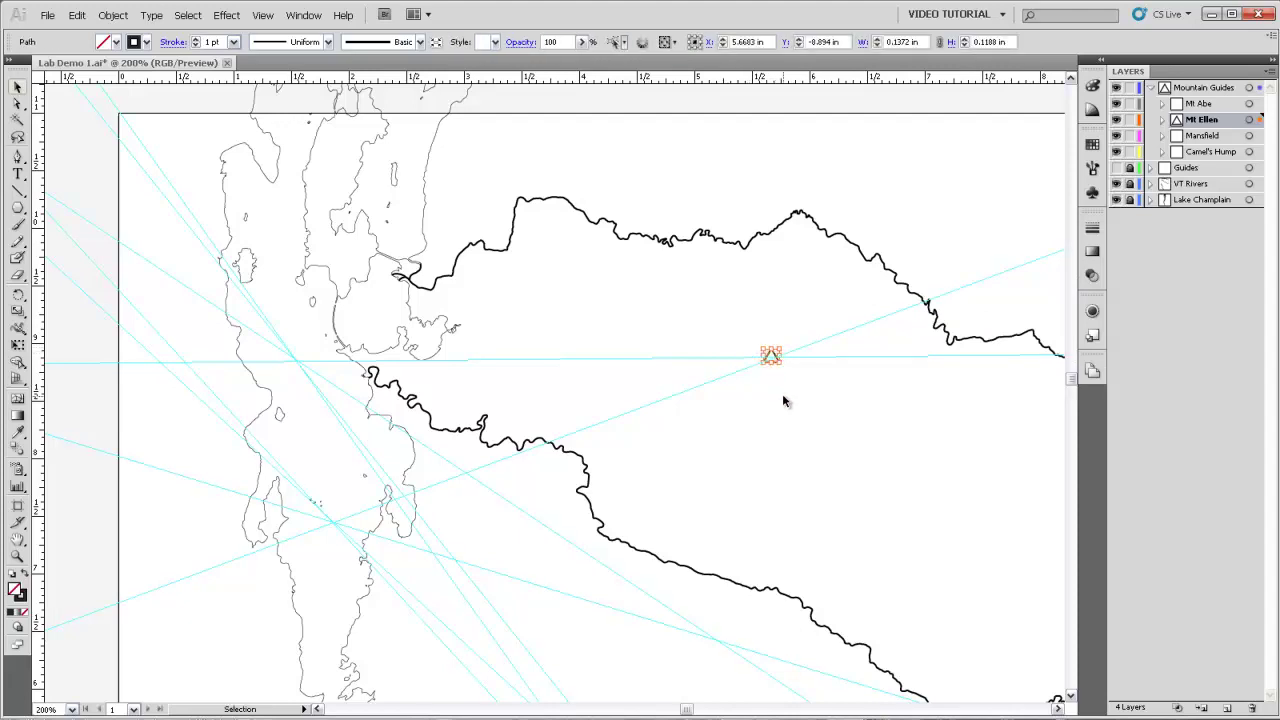
Step: Drag the triangle into the Symbols panel as a Movie Clip symbol named 'Mountain Symbol'
click(1091, 196)
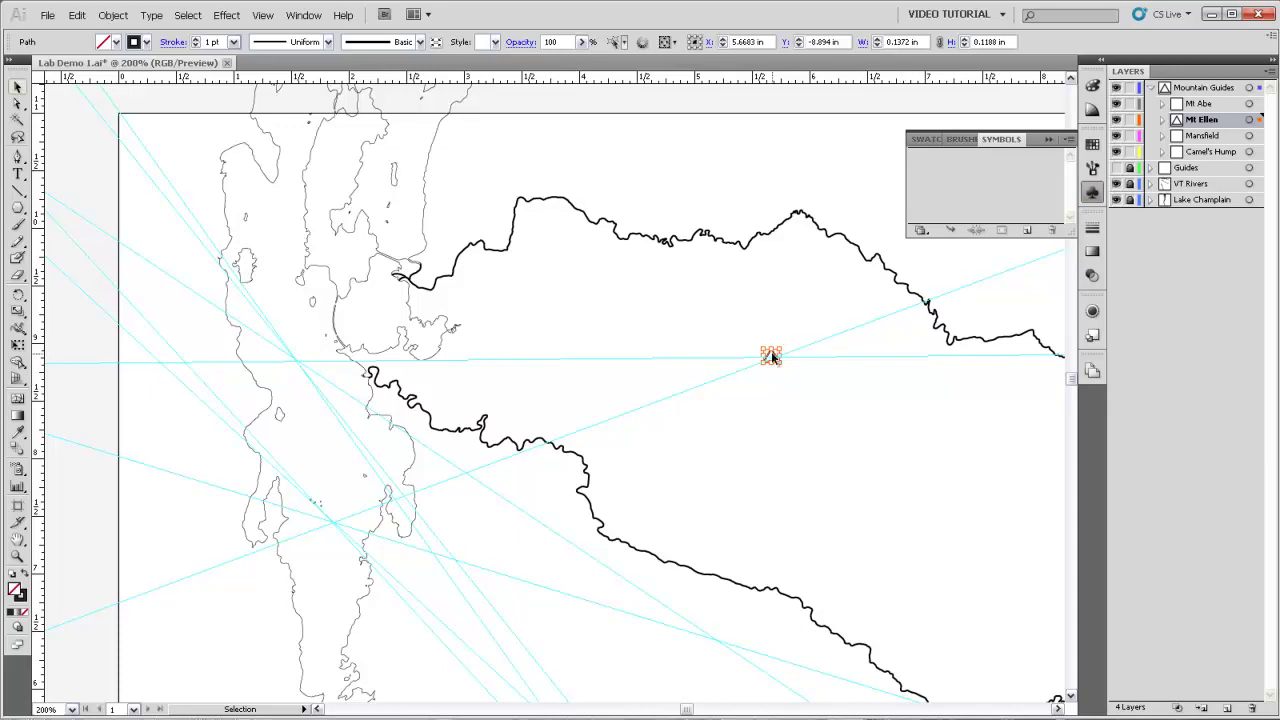
drag(772, 357, 946, 187)
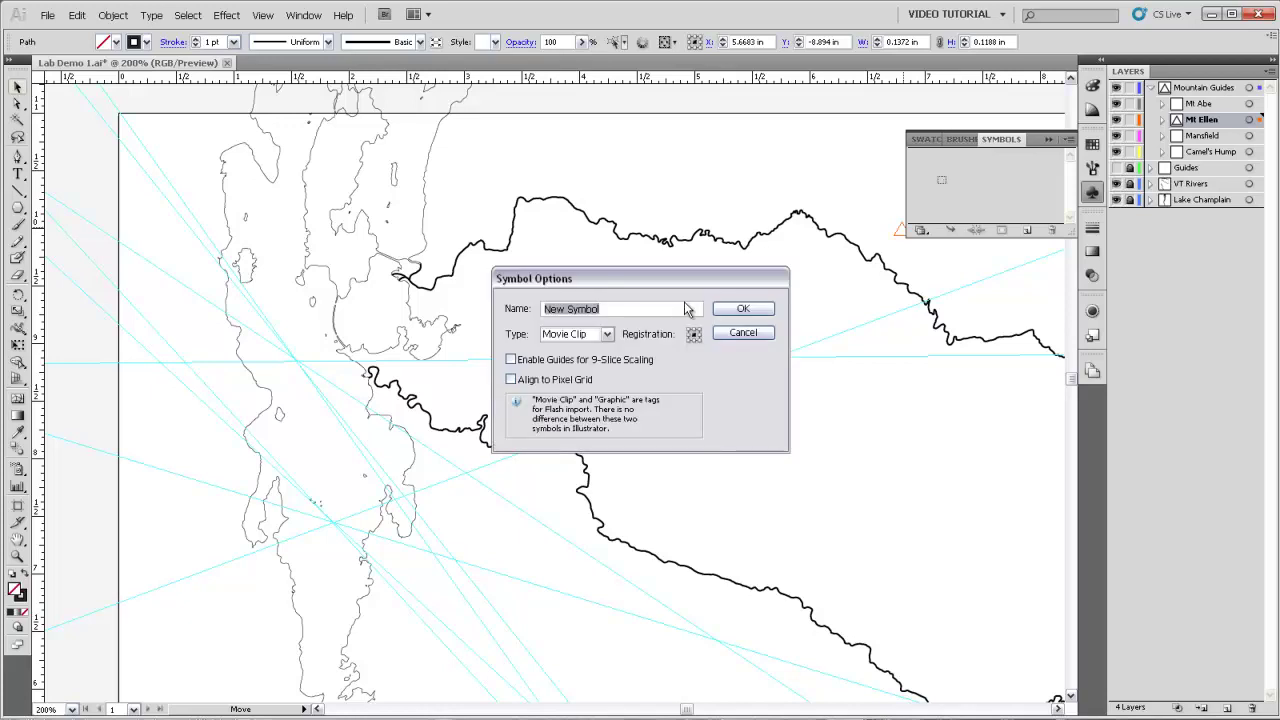
text(Mountain)
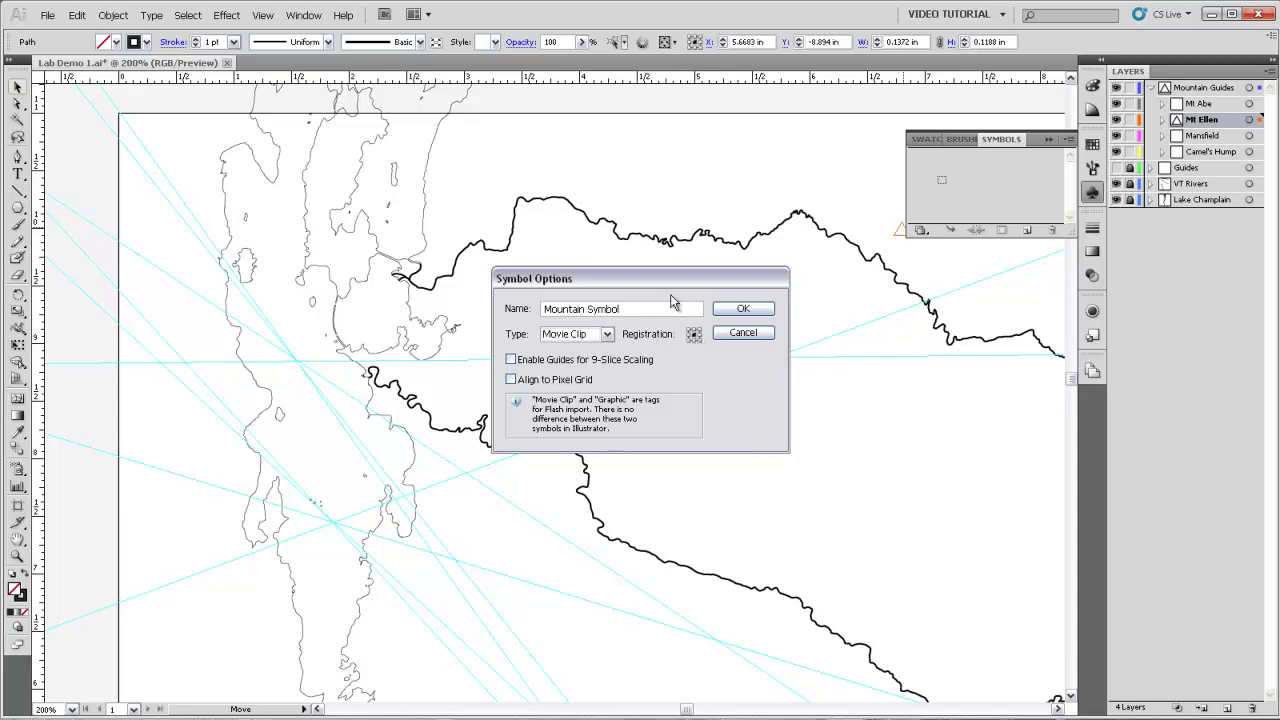
click(607, 335)
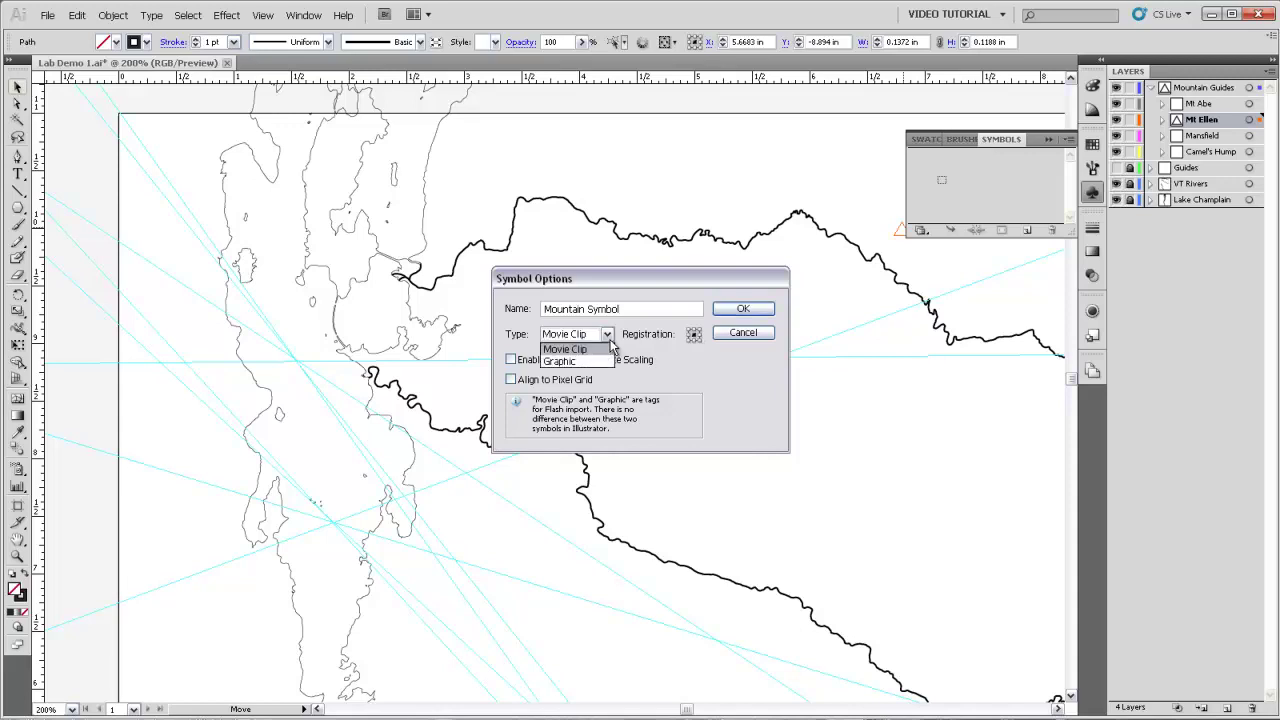
click(610, 347)
drag(616, 282, 515, 272)
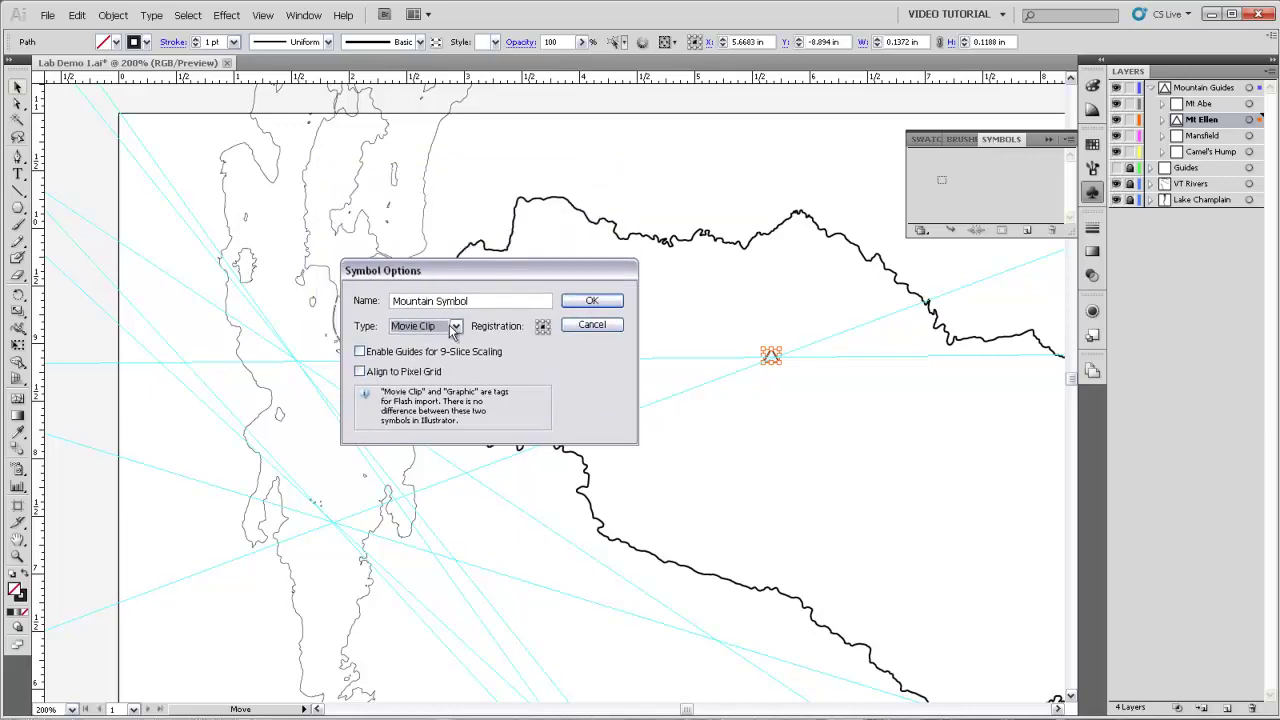
click(606, 302)
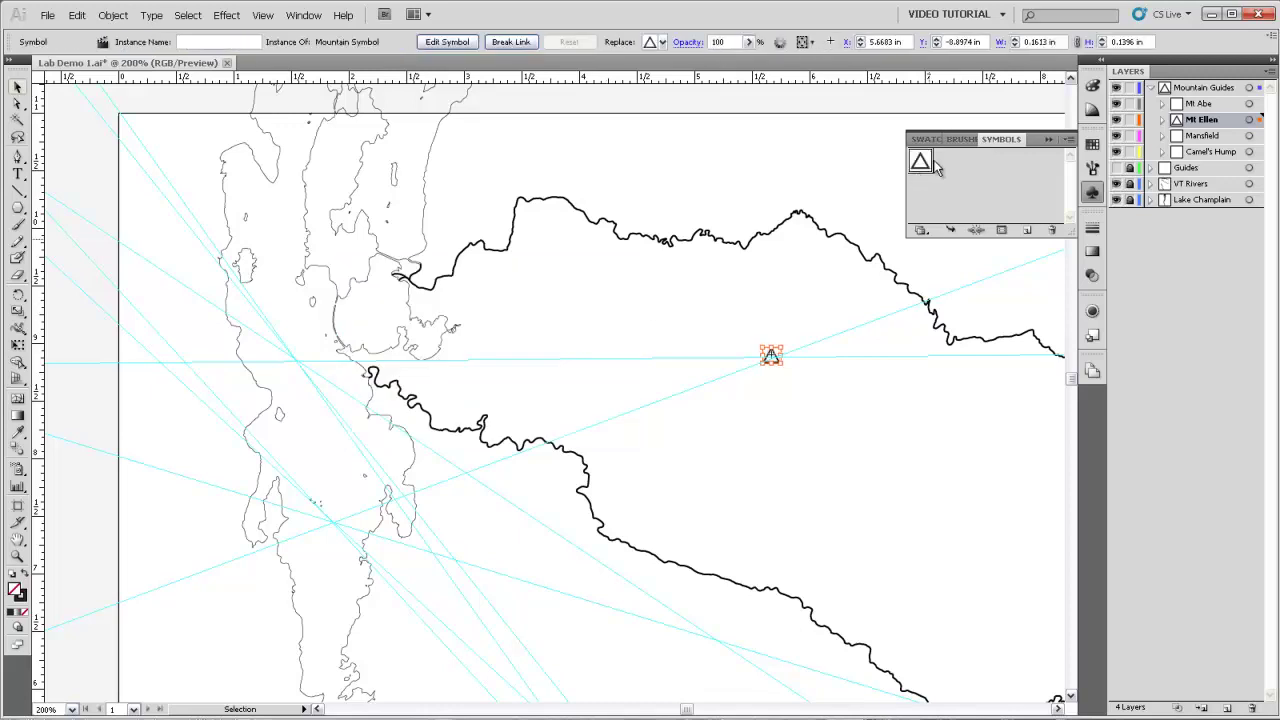
Step: Drag three more Mountain Symbol instances onto the other guide intersections, then zoom out
click(777, 343)
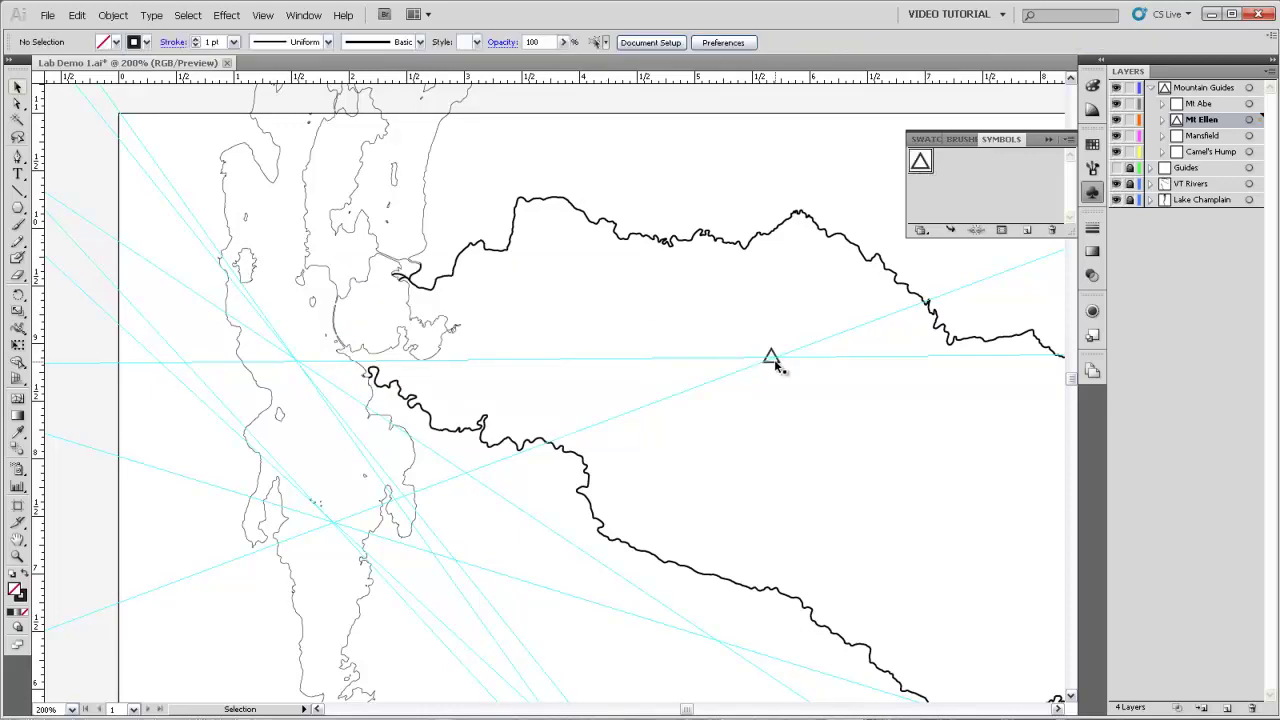
drag(907, 168, 655, 319)
click(791, 326)
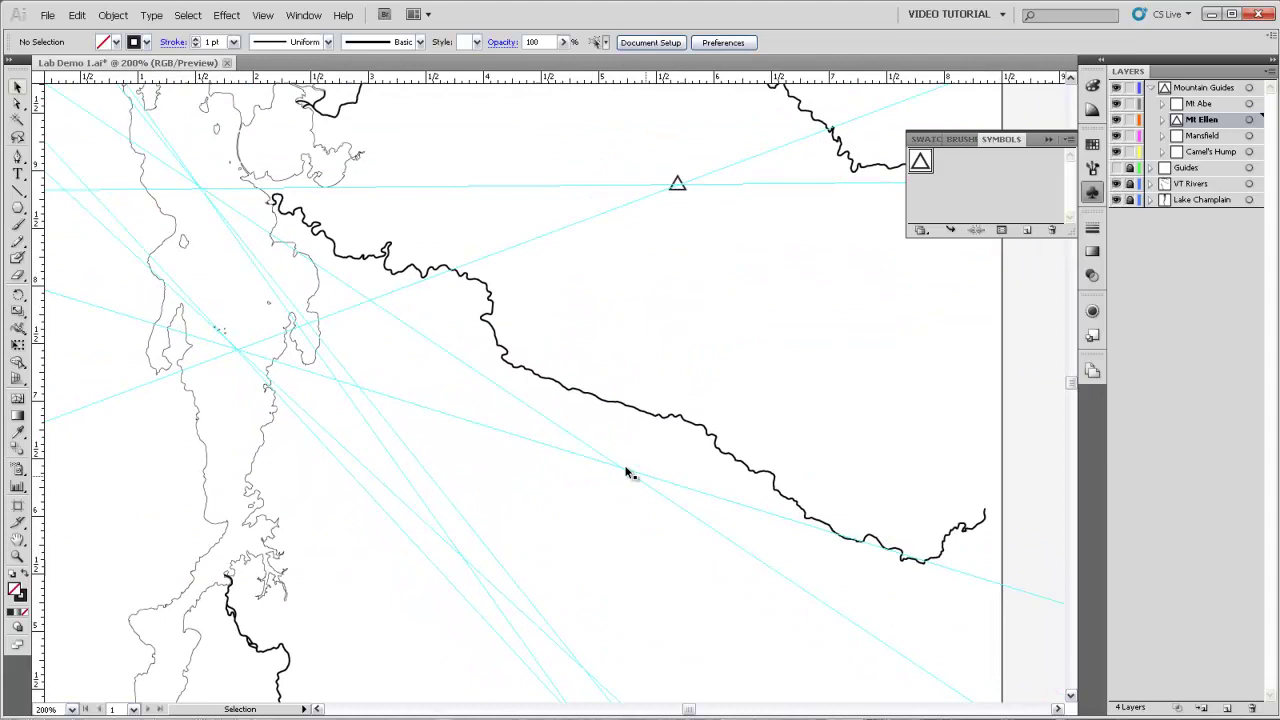
drag(626, 471, 678, 300)
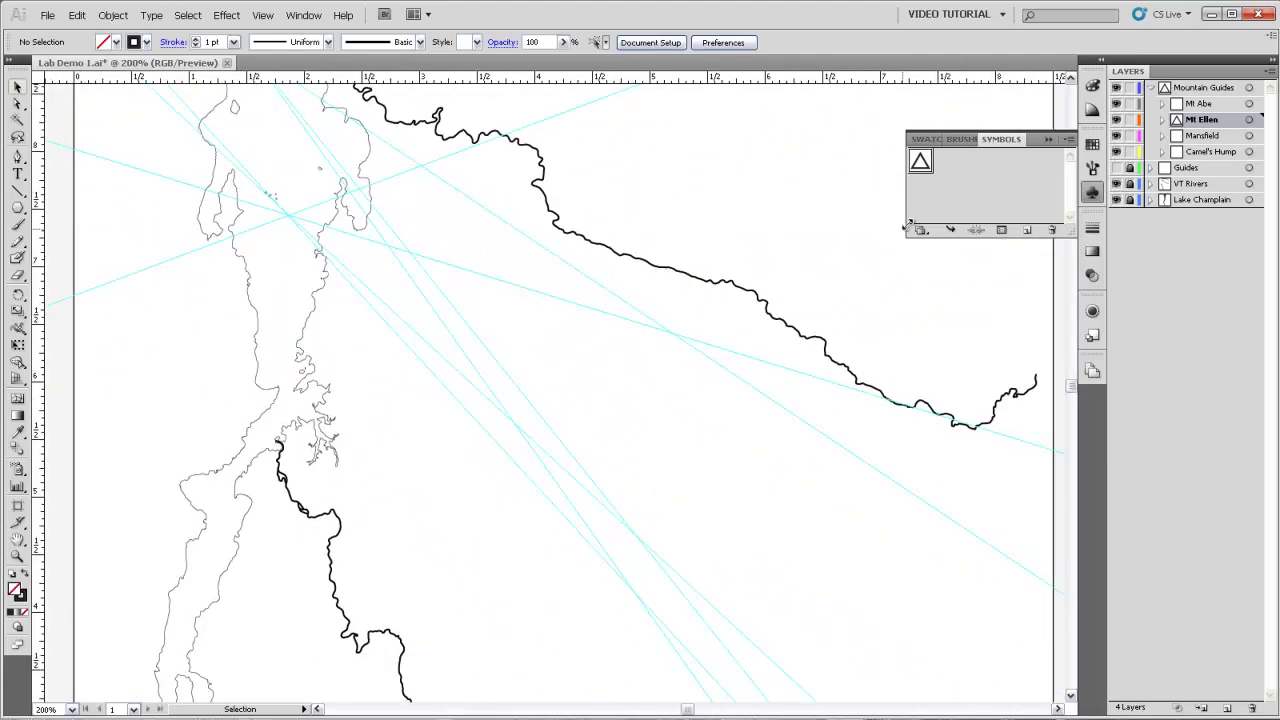
drag(920, 163, 676, 345)
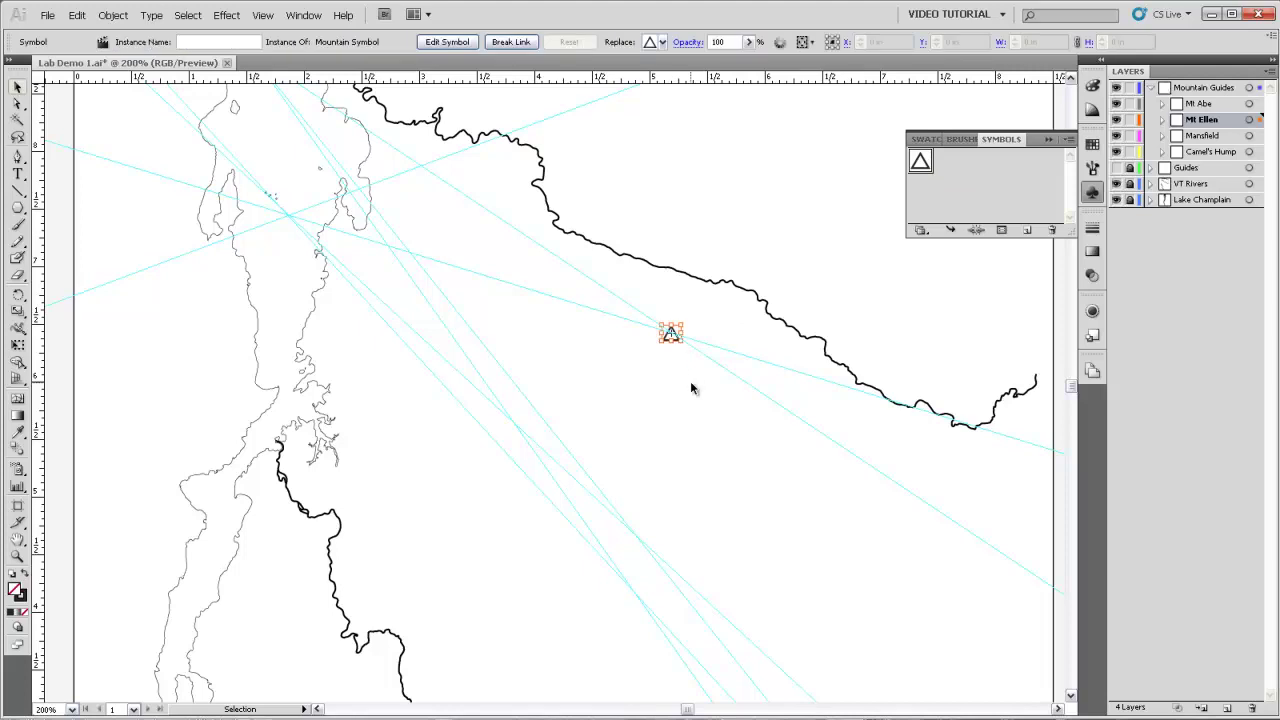
drag(920, 165, 643, 547)
drag(922, 164, 639, 600)
click(711, 500)
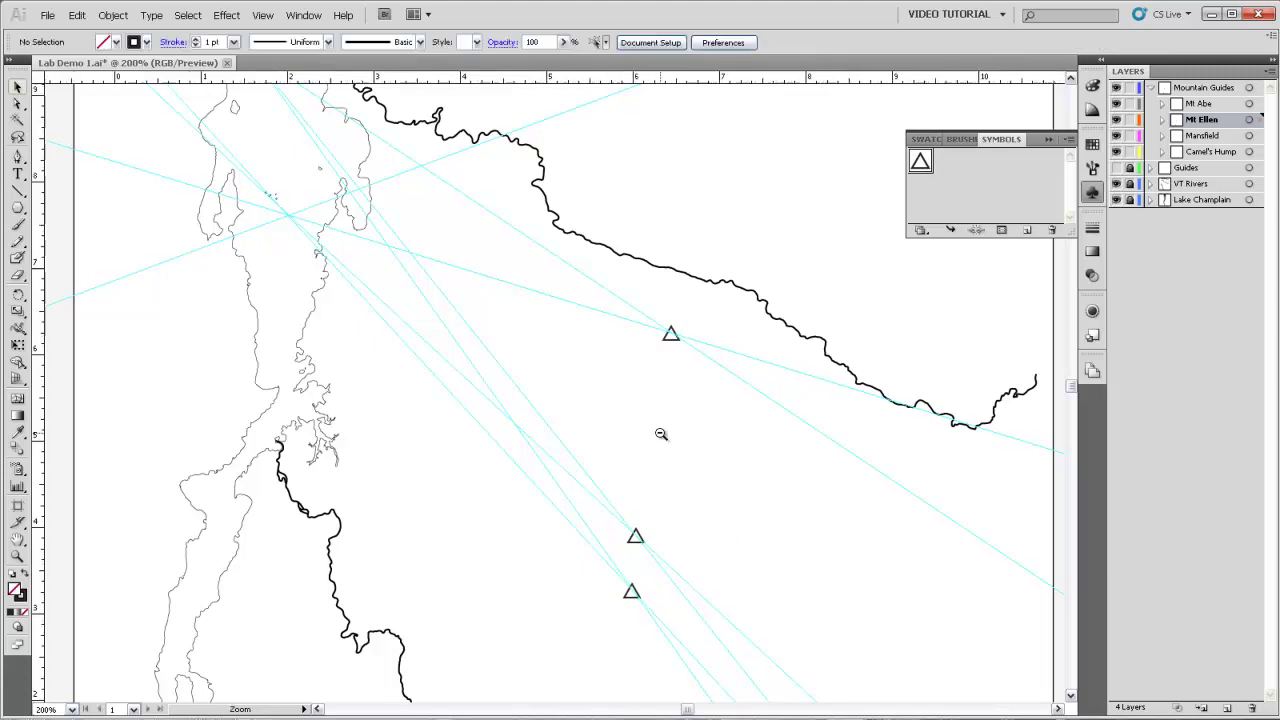
key(ctrl+minus)
scroll(634, 368, up, 2)
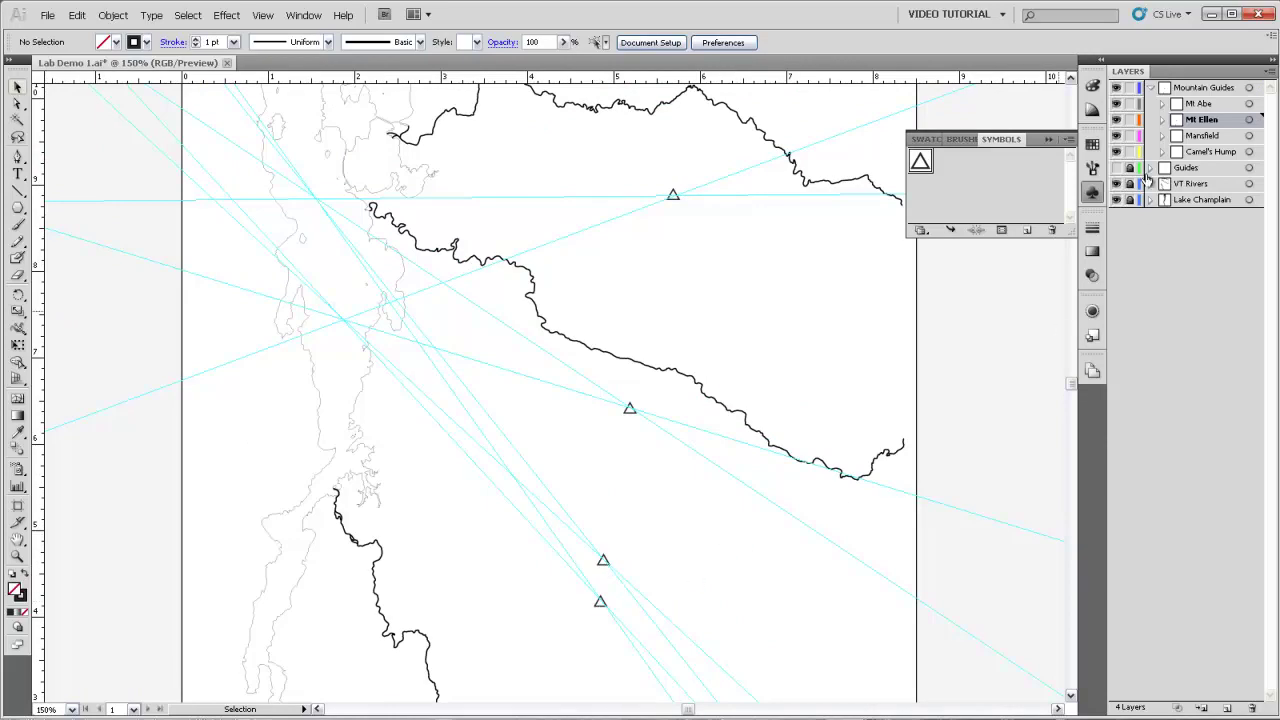
Step: Toggle Mountain Guides visibility, expand Mt Ellen, and add a new top layer, Layer 9
click(1117, 88)
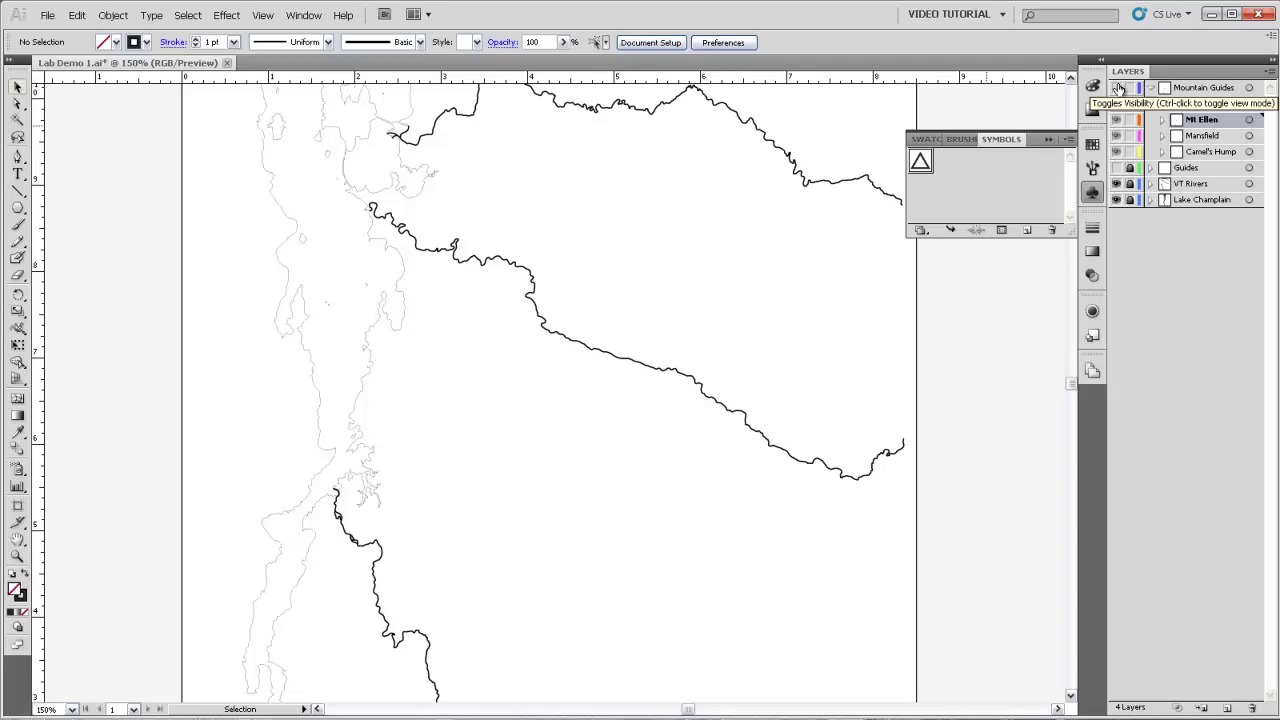
click(1117, 88)
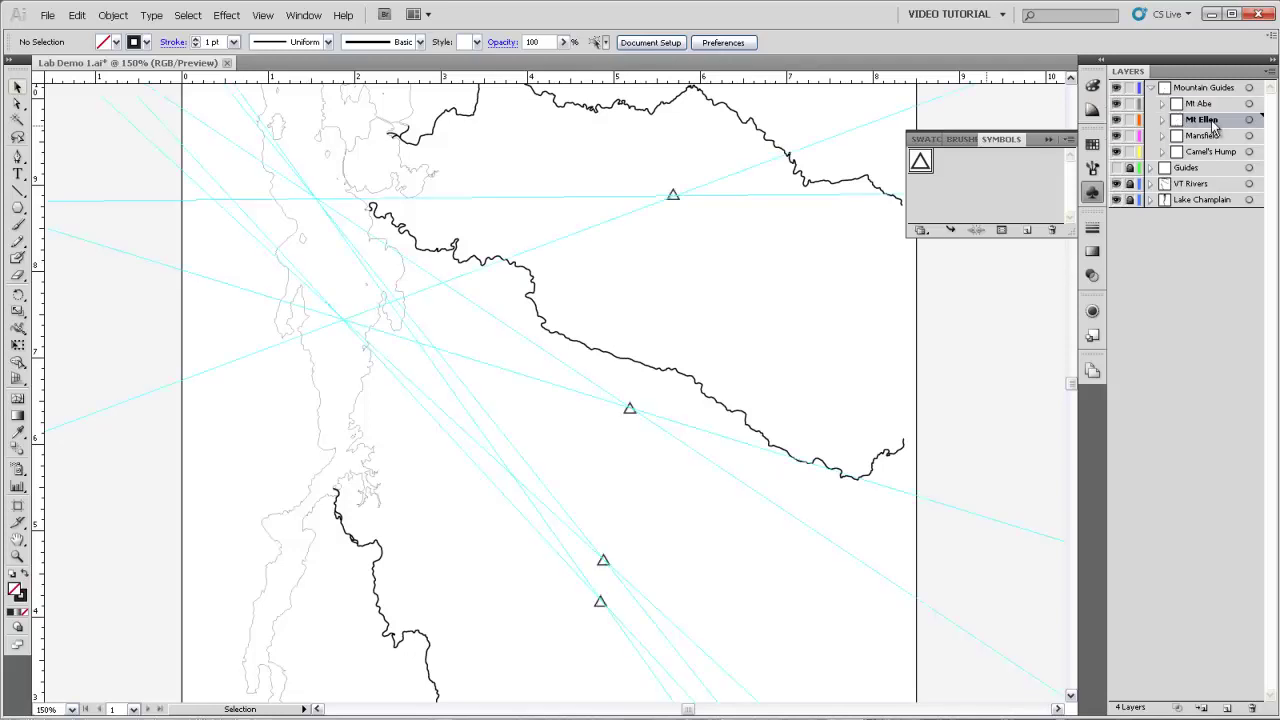
click(1163, 120)
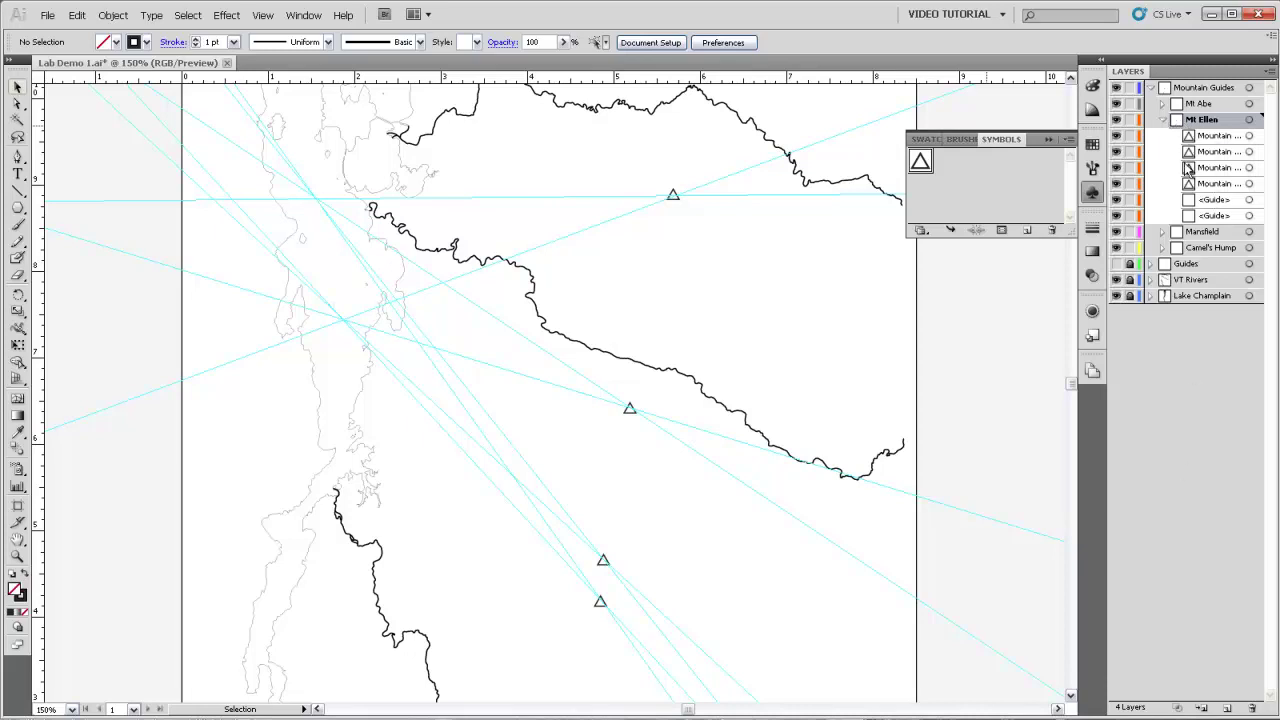
click(1188, 89)
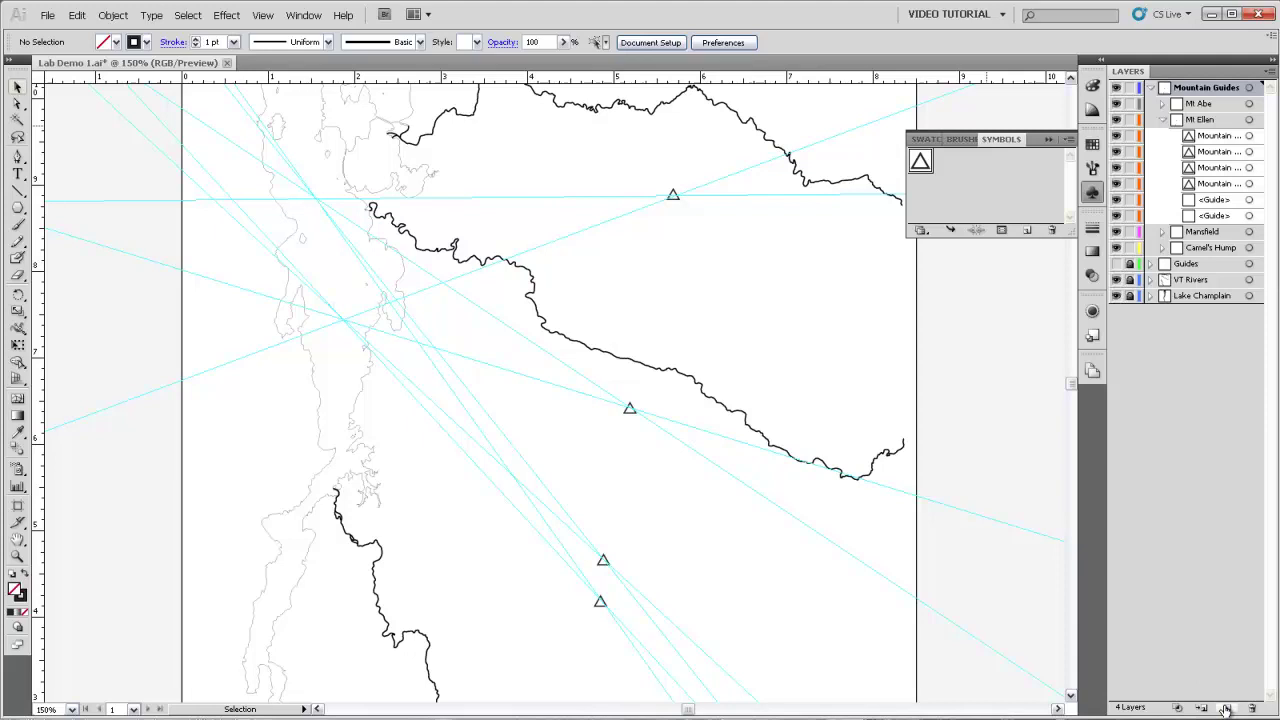
click(1226, 708)
Step: Rename Layer 9 to 'Mountain Symbols'
double_click(1189, 90)
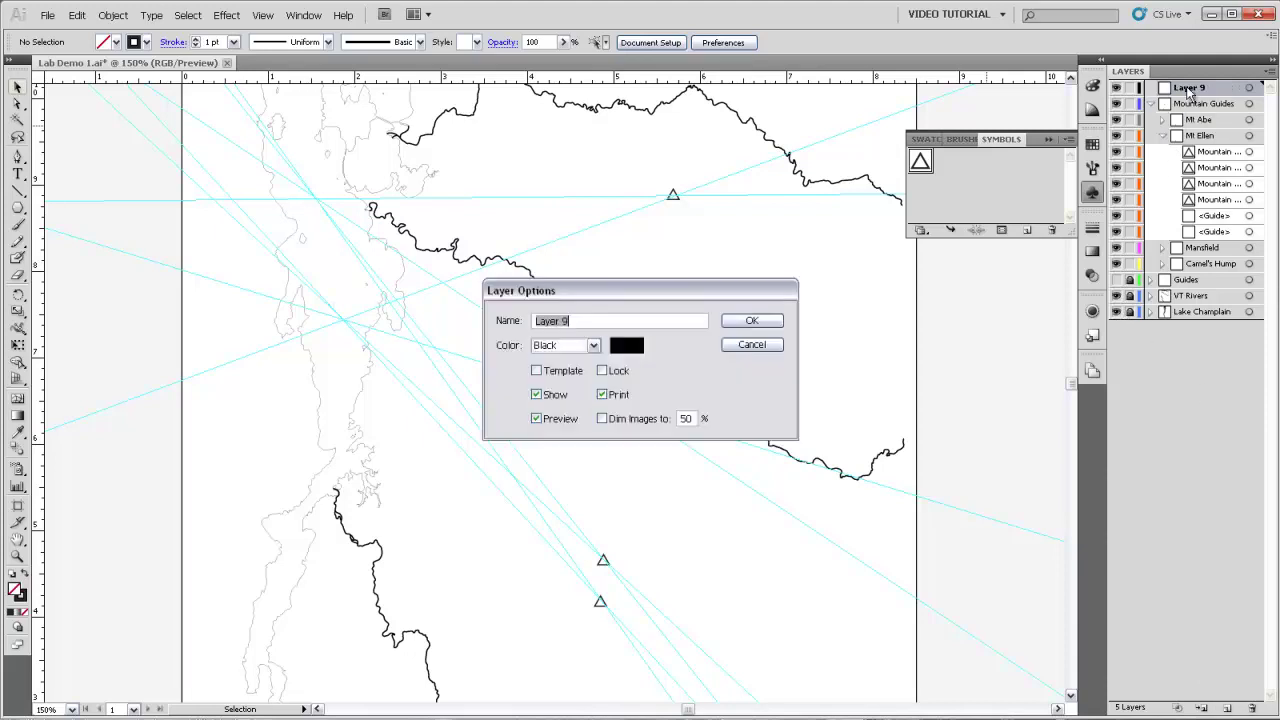
text(Mountain Symbols)
key(Return)
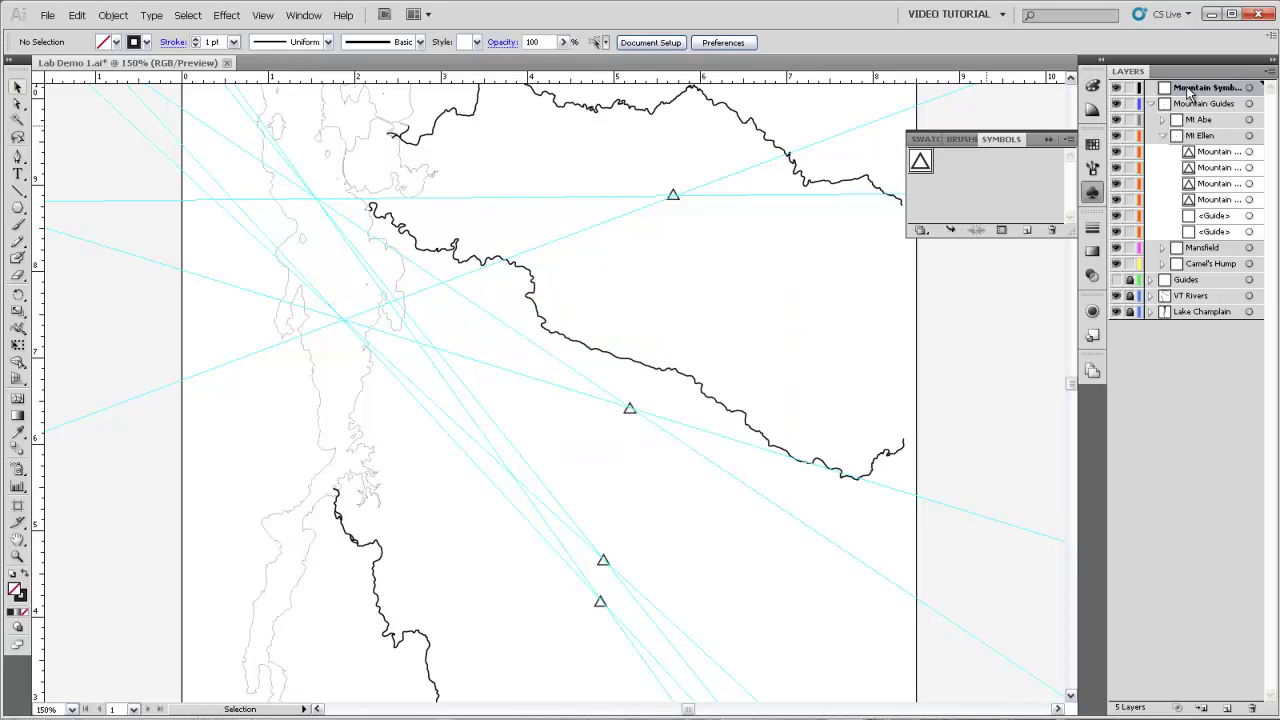
Step: Move the four mountain sublayers from Mt Ellen into Mountain Symbols and collapse both layers
click(1218, 152)
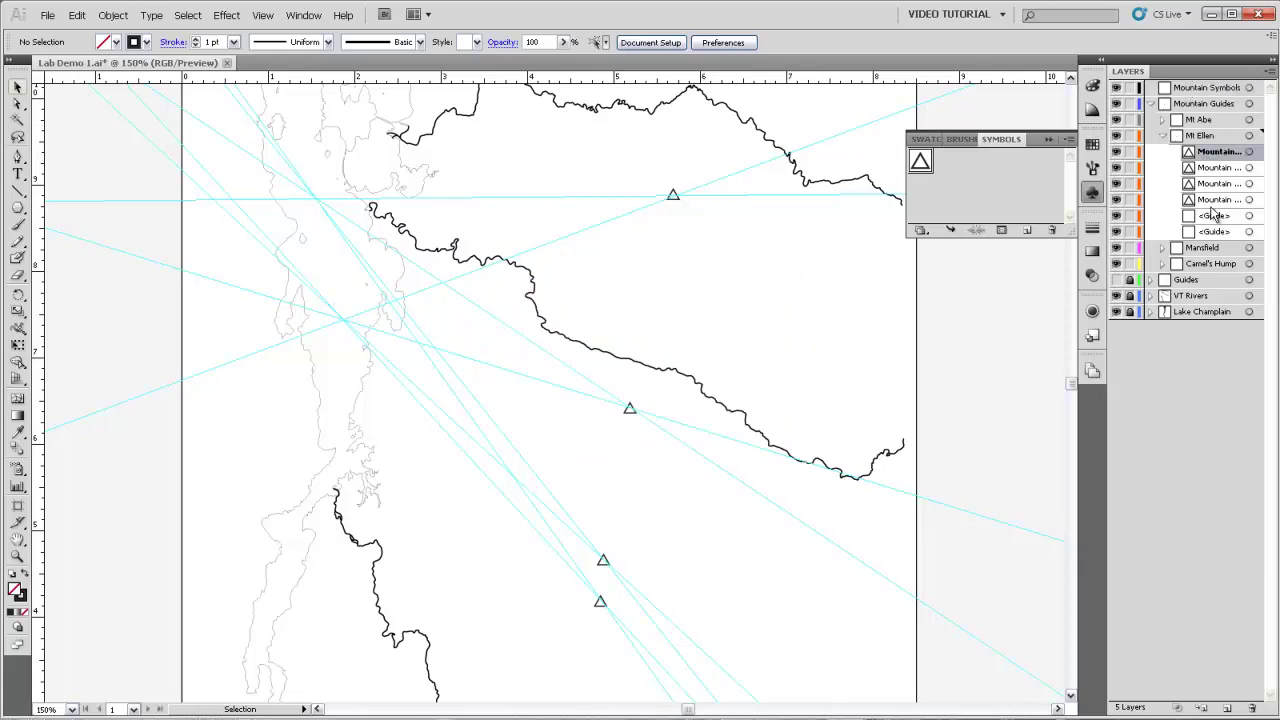
shift+click(1213, 203)
drag(1213, 205, 1212, 90)
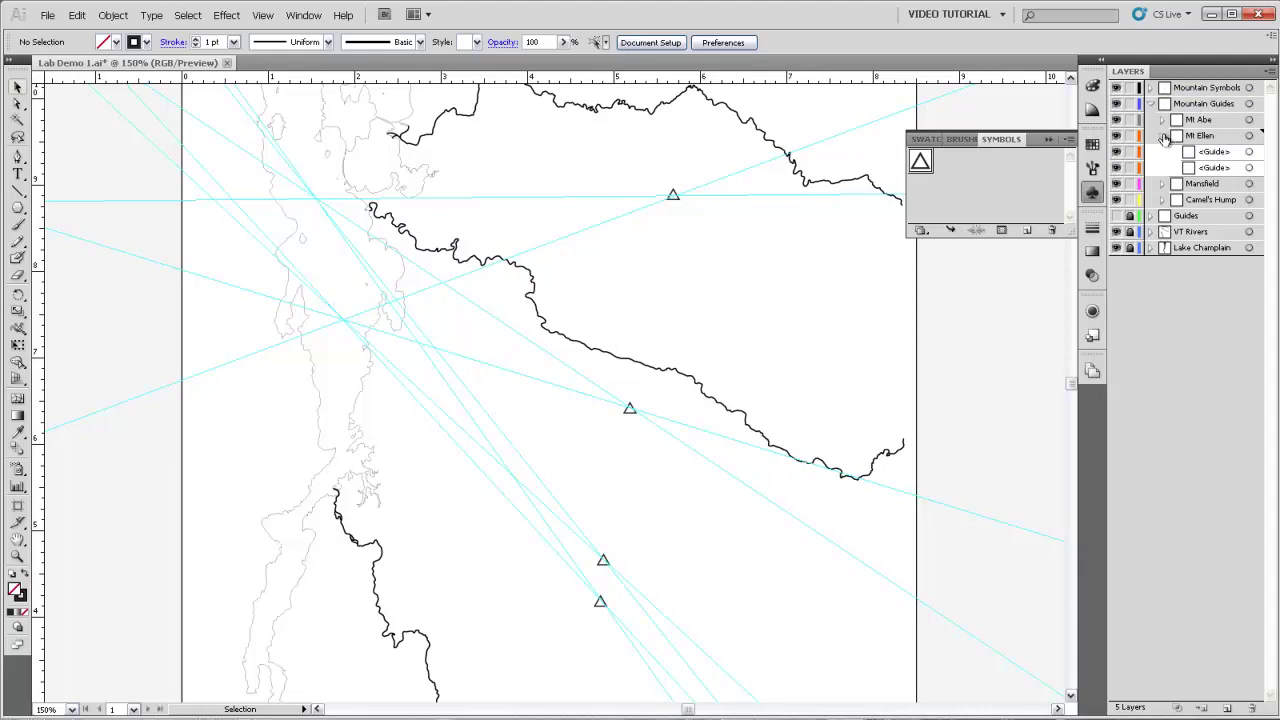
click(1163, 135)
click(1152, 103)
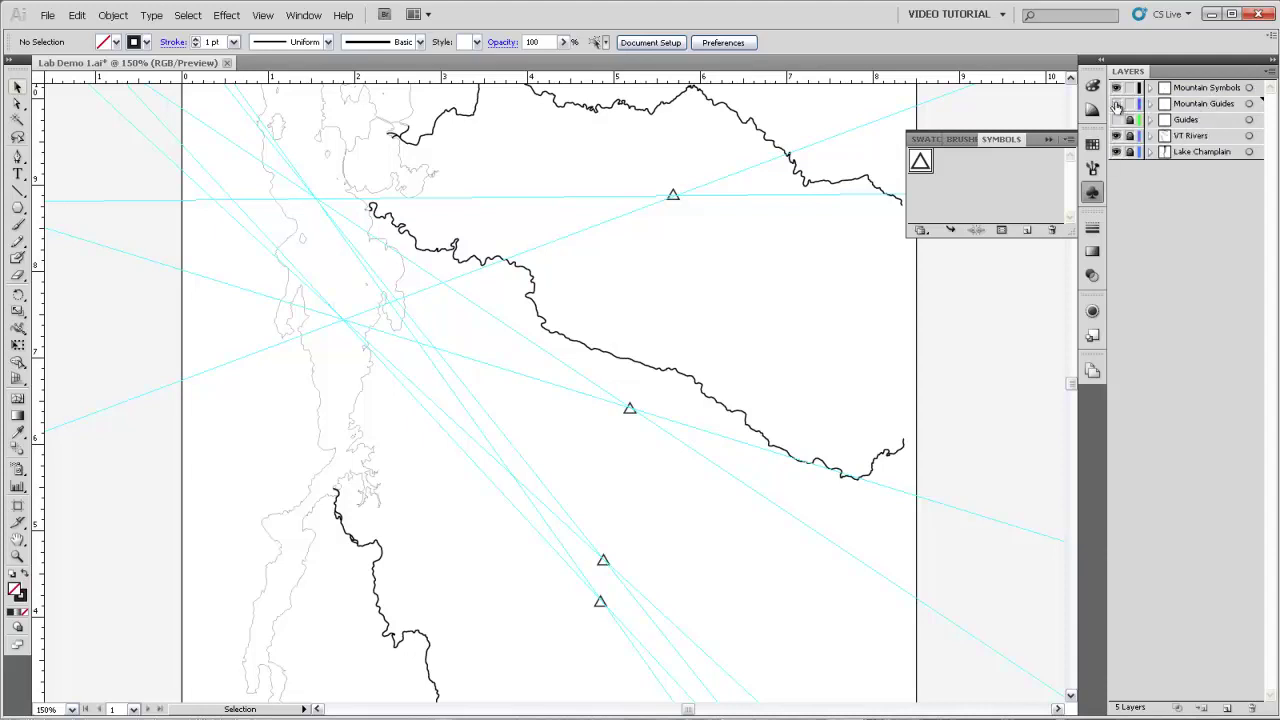
Step: Hide the Mountain Guides layer with its eye icon
click(1116, 103)
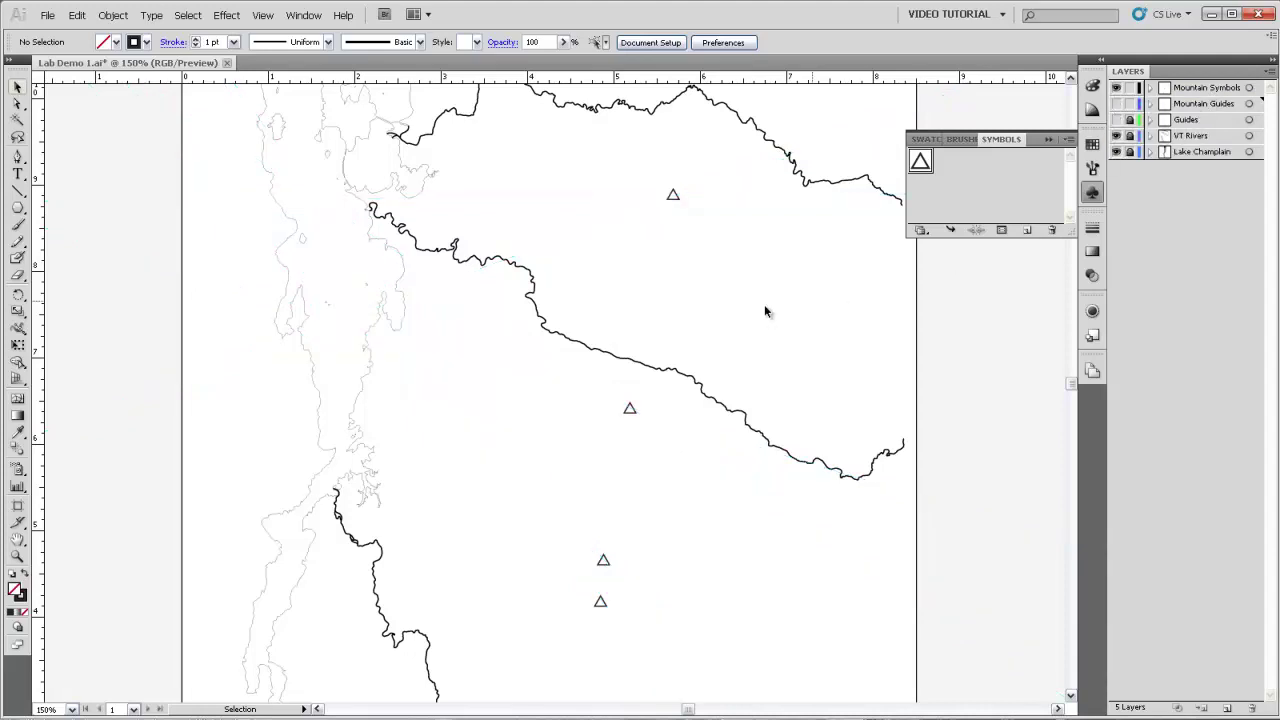
Step: Edit the Mountain Symbol, shrinking its triangle to half size with a solid black fill and no outline
double_click(920, 164)
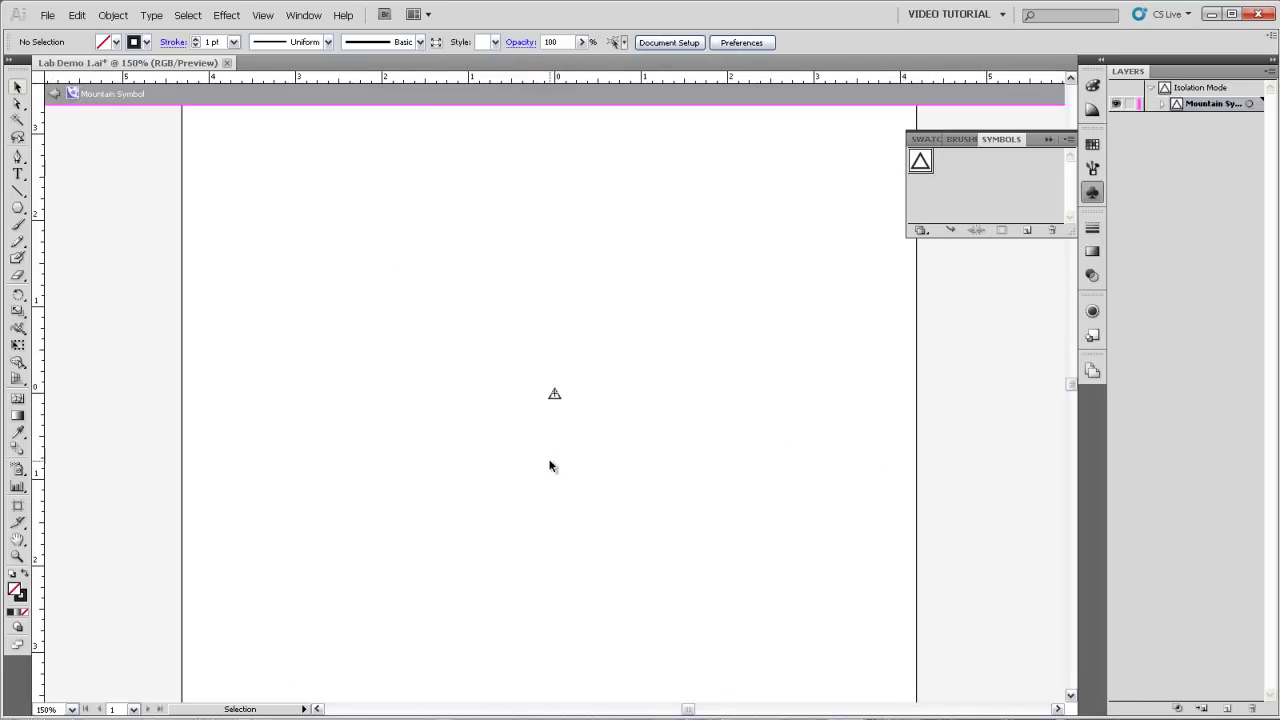
key(z)
drag(531, 366, 589, 428)
click(558, 405)
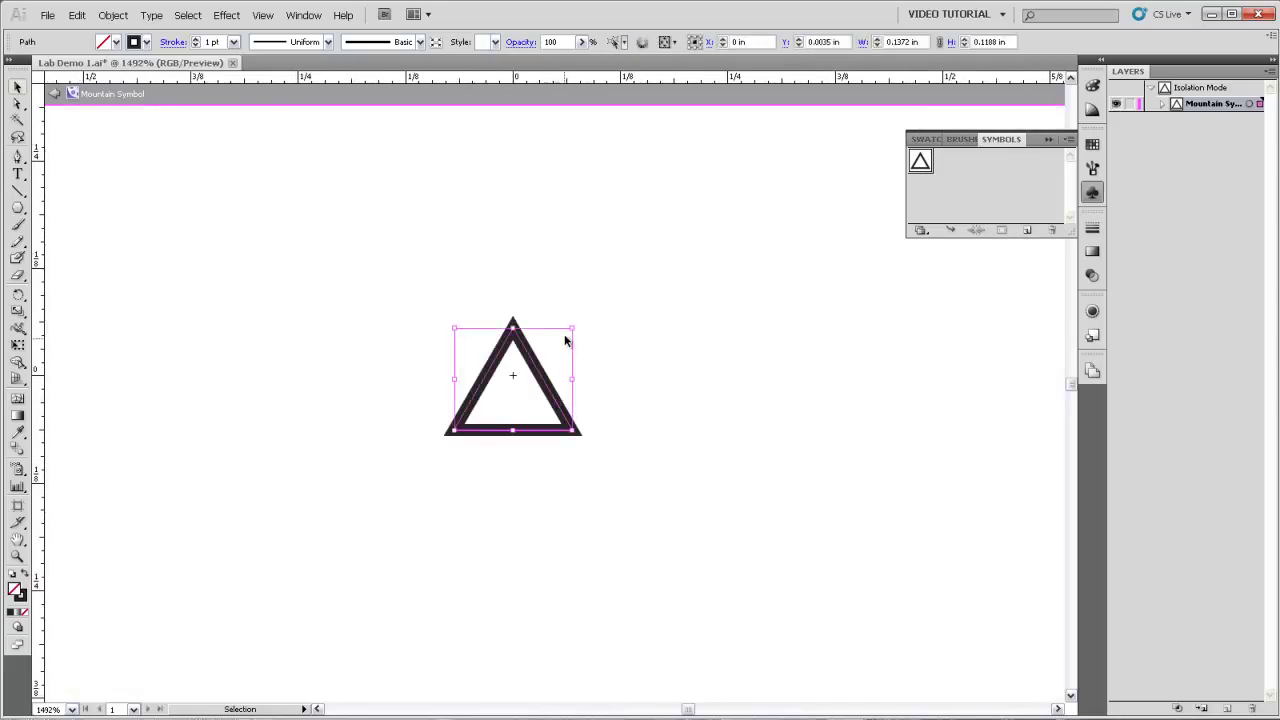
drag(572, 324, 526, 372)
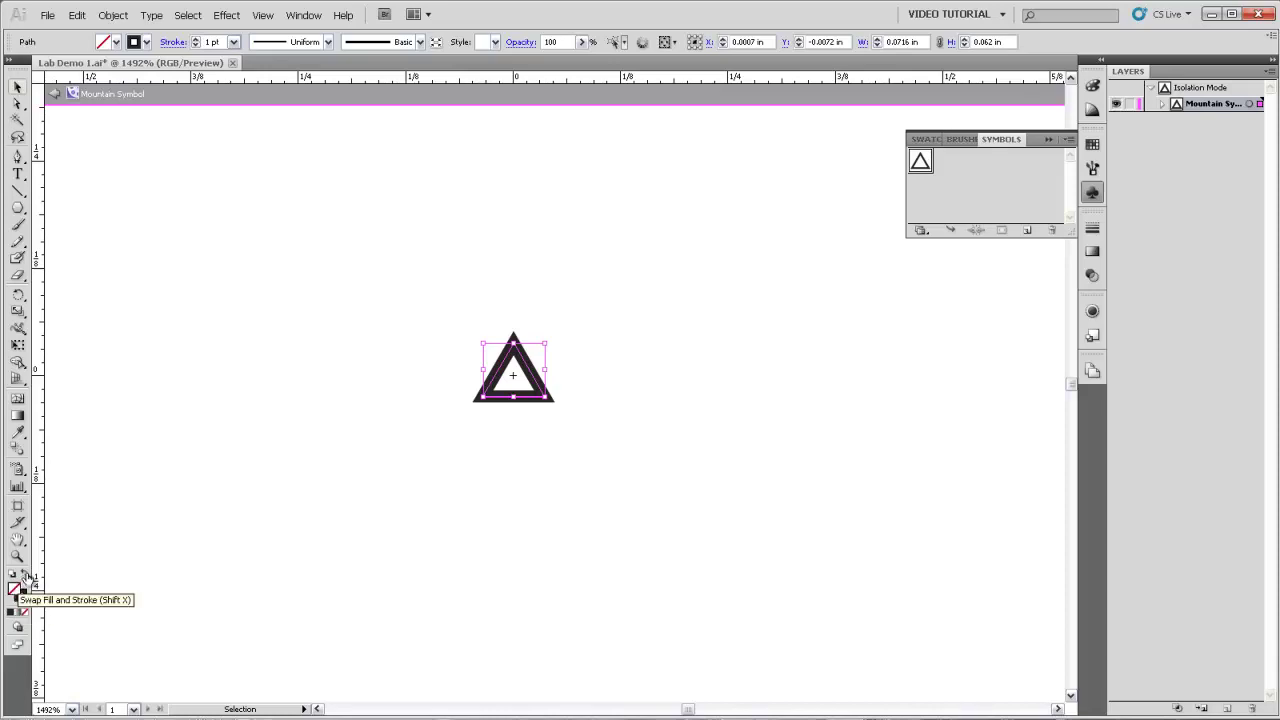
click(27, 577)
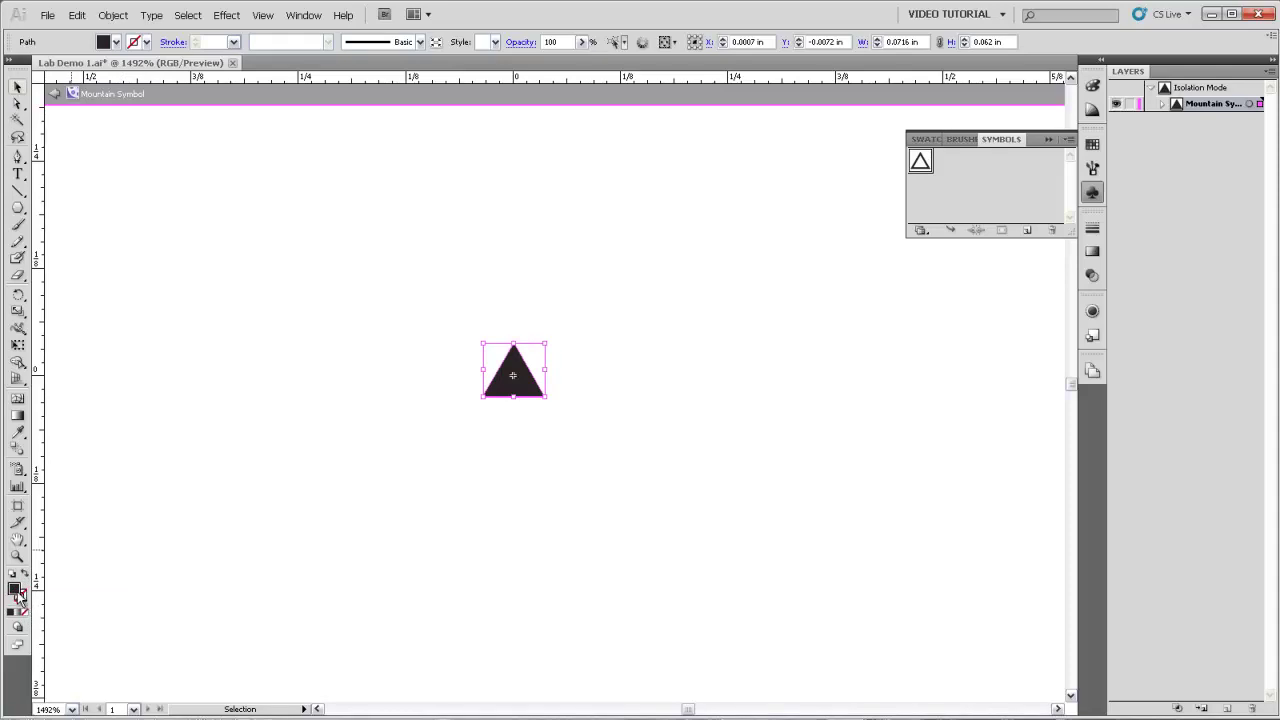
click(325, 406)
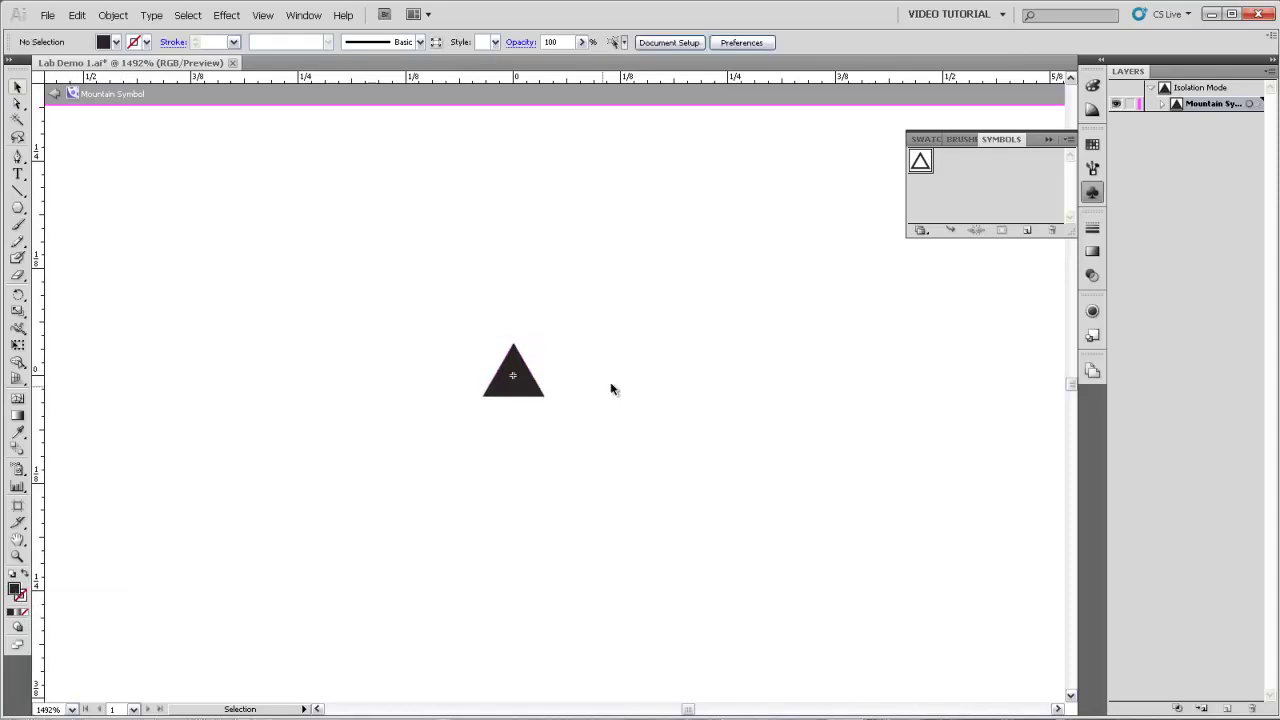
Step: Exit symbol editing and zoom out to 150% over the map
click(56, 94)
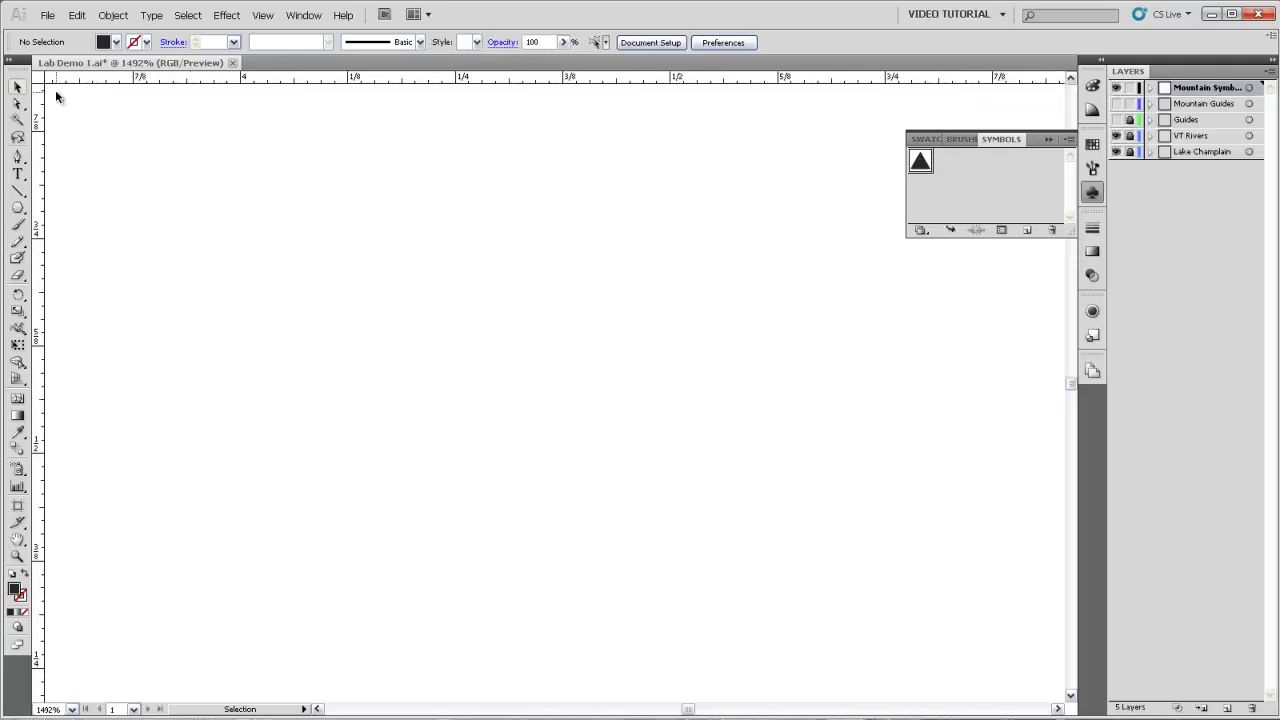
key(z)
alt+click(539, 394)
alt+click(539, 394)
alt+click(539, 394)
alt+click(539, 394)
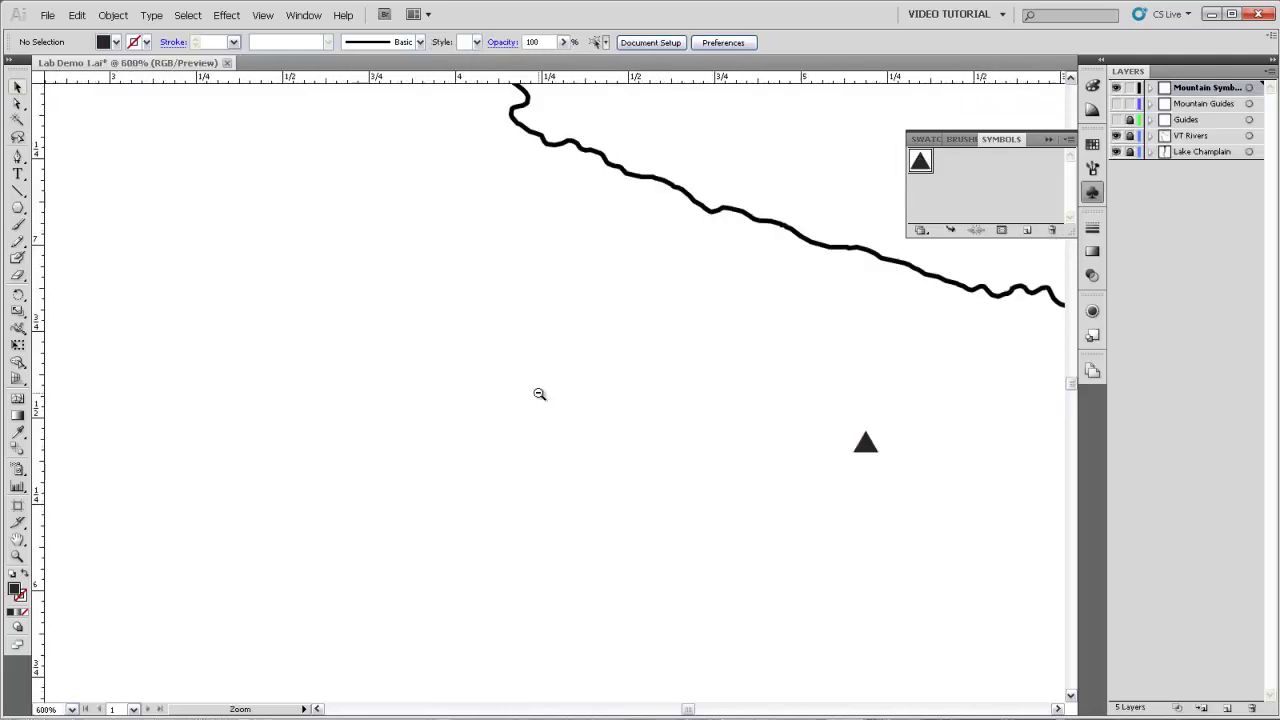
alt+click(539, 394)
alt+click(539, 394)
alt+click(539, 394)
key(v)
drag(613, 309, 616, 251)
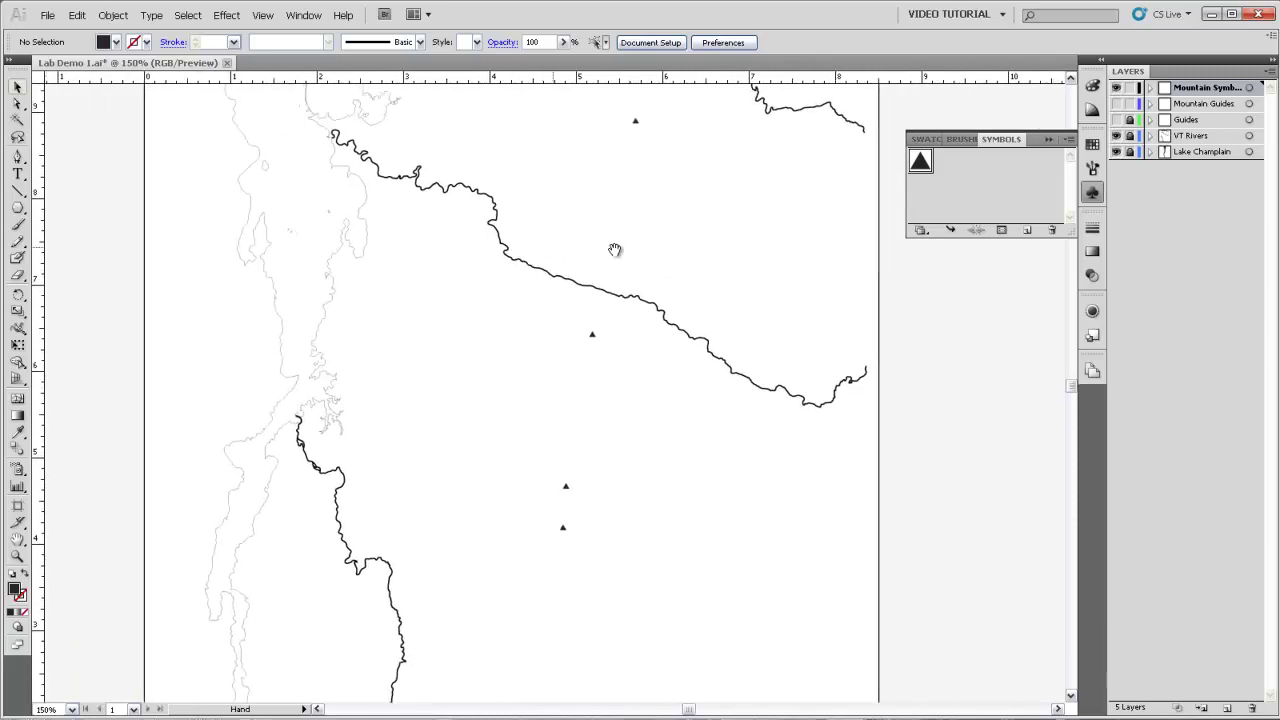
Step: Review the four solid black mountain triangles across the map
click(919, 165)
ctrl+alt+click(512, 396)
ctrl+alt+click(535, 445)
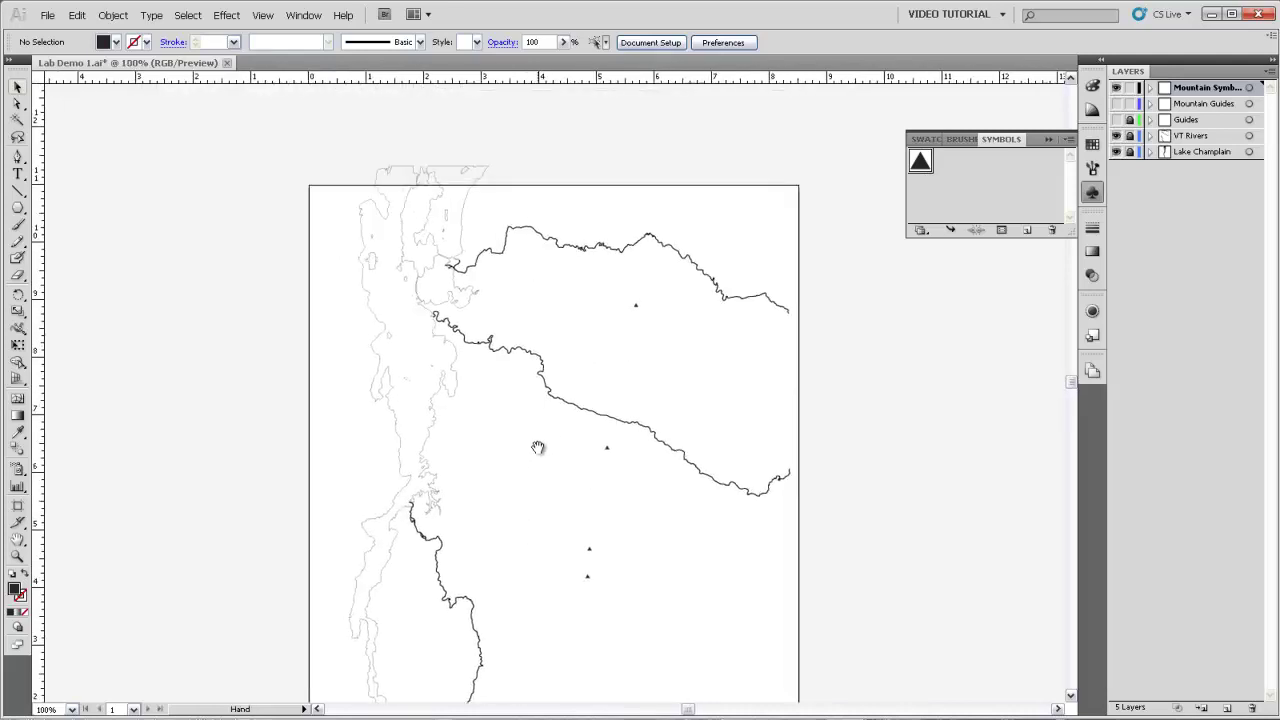
ctrl+click(531, 421)
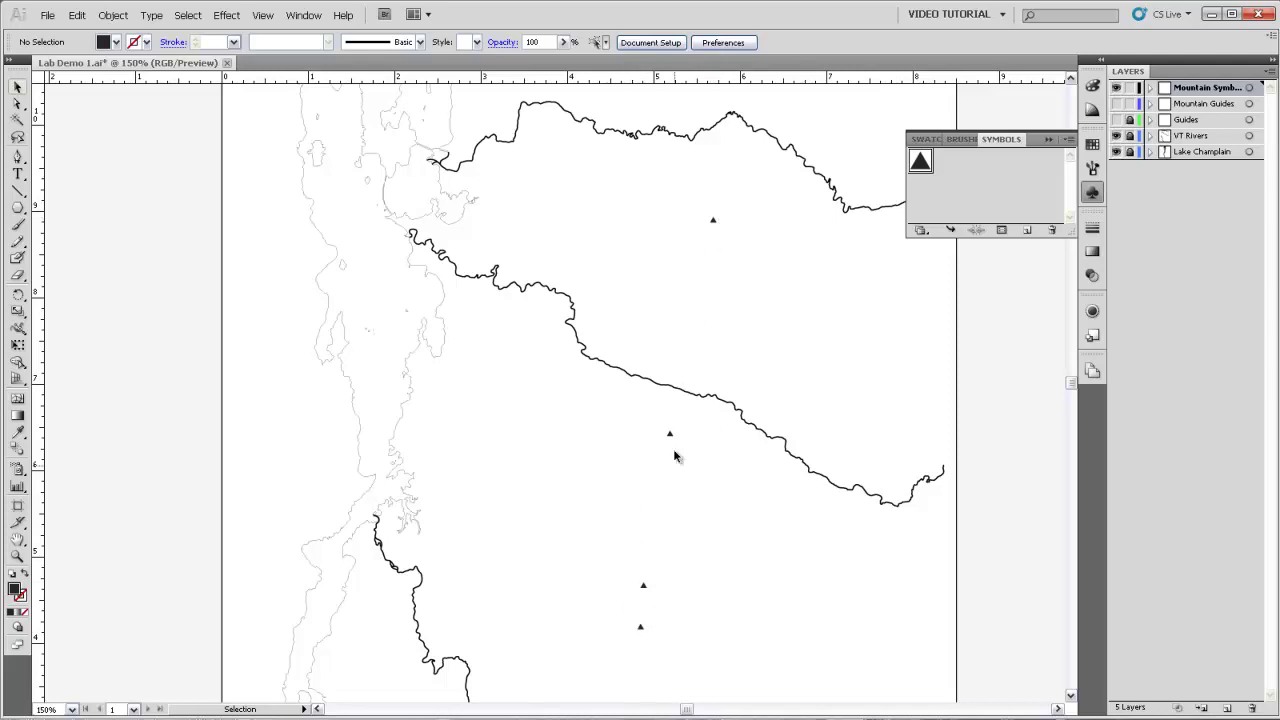
scroll(670, 327, down, 2)
scroll(670, 327, right, 2)
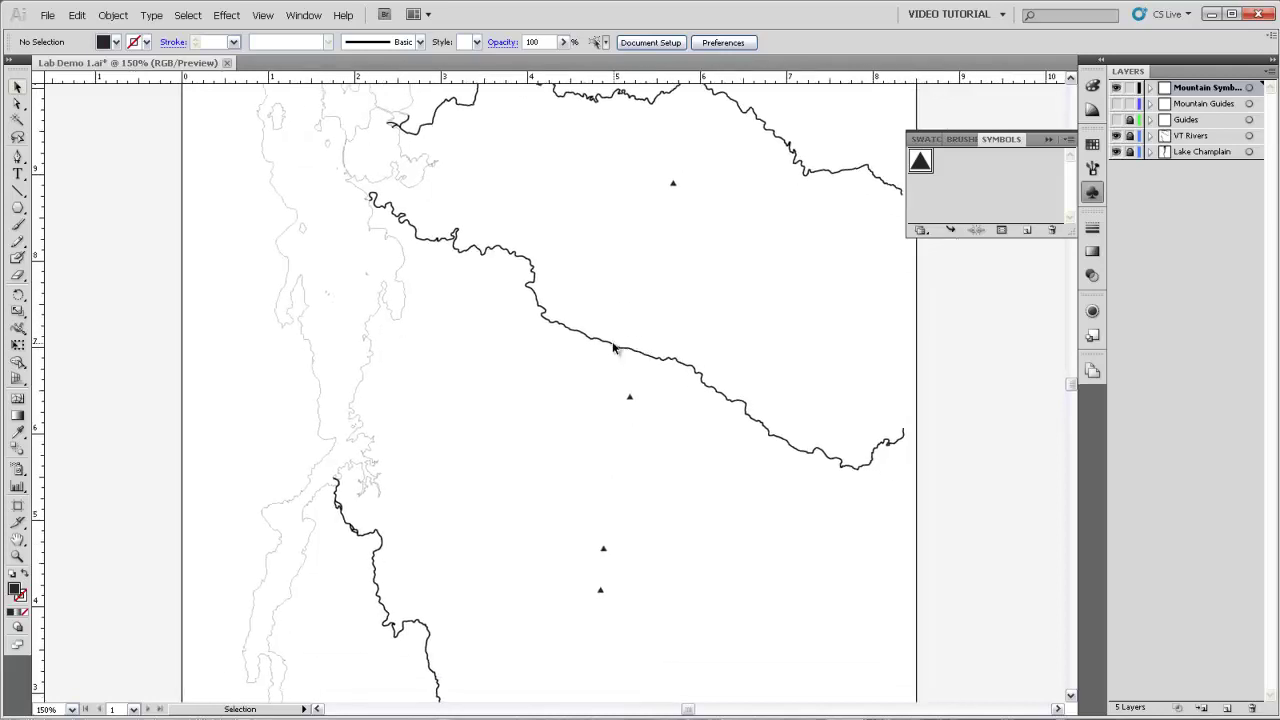
scroll(590, 320, up, 2)
scroll(590, 320, right, 1)
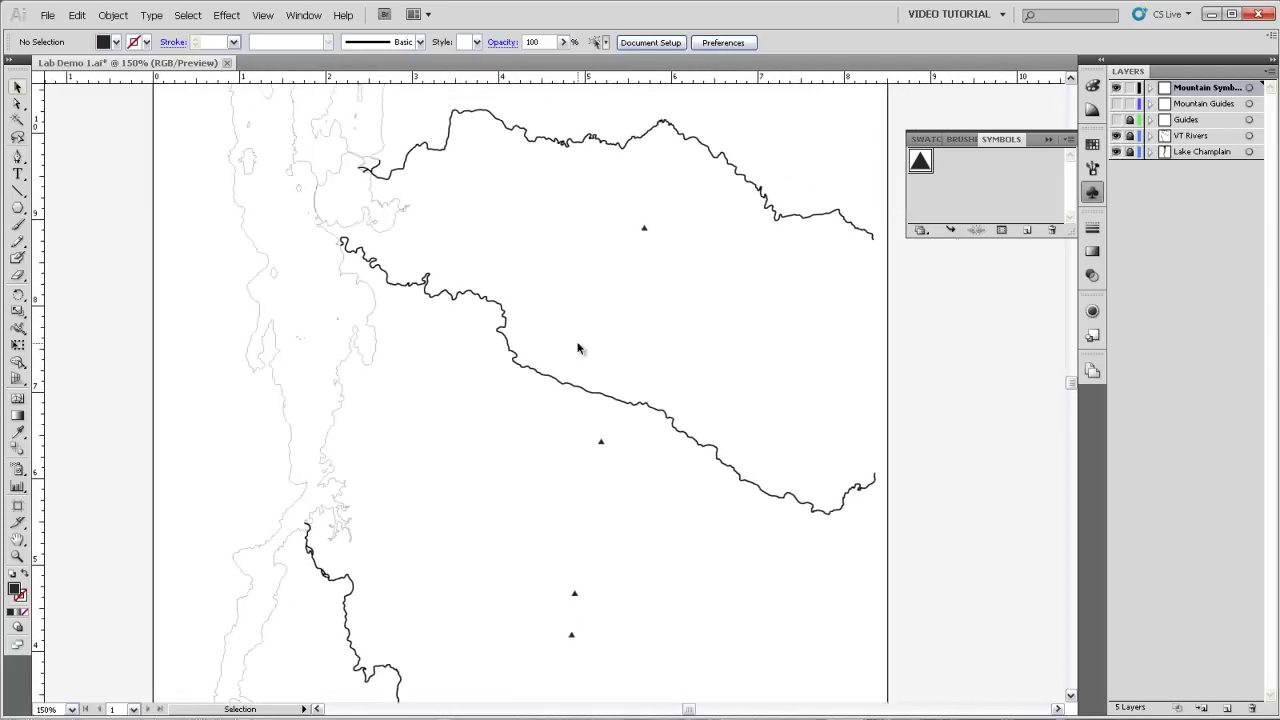